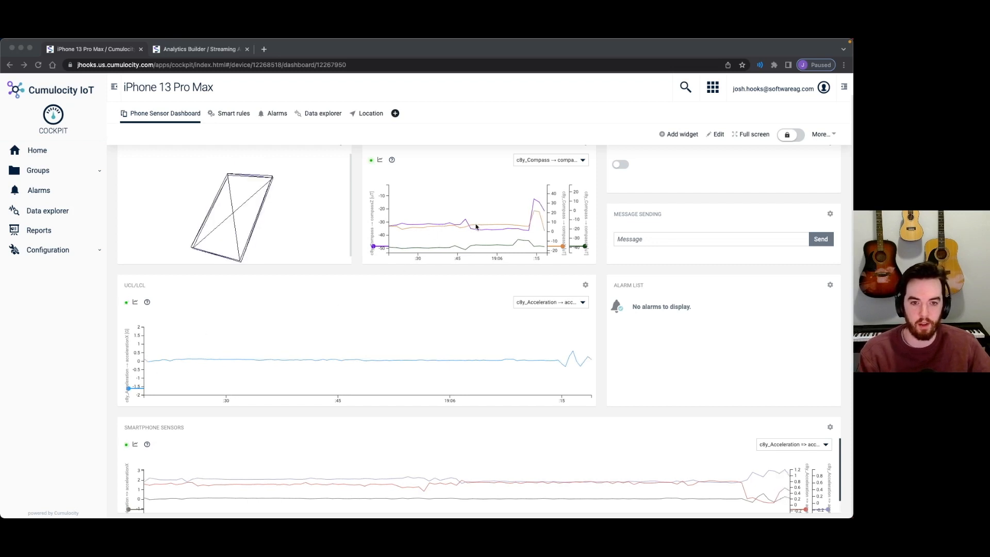
pyautogui.click(605, 227)
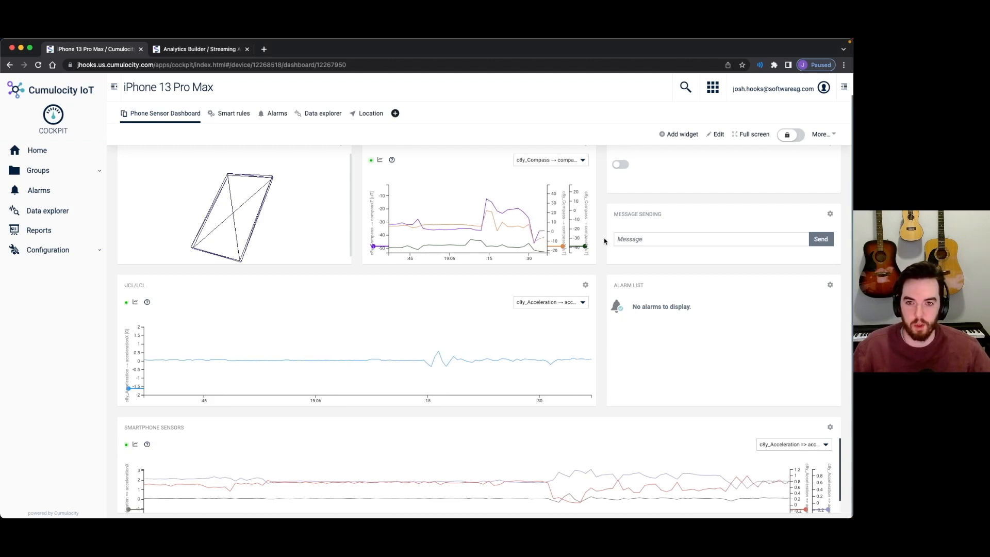
pyautogui.moveTo(400, 356)
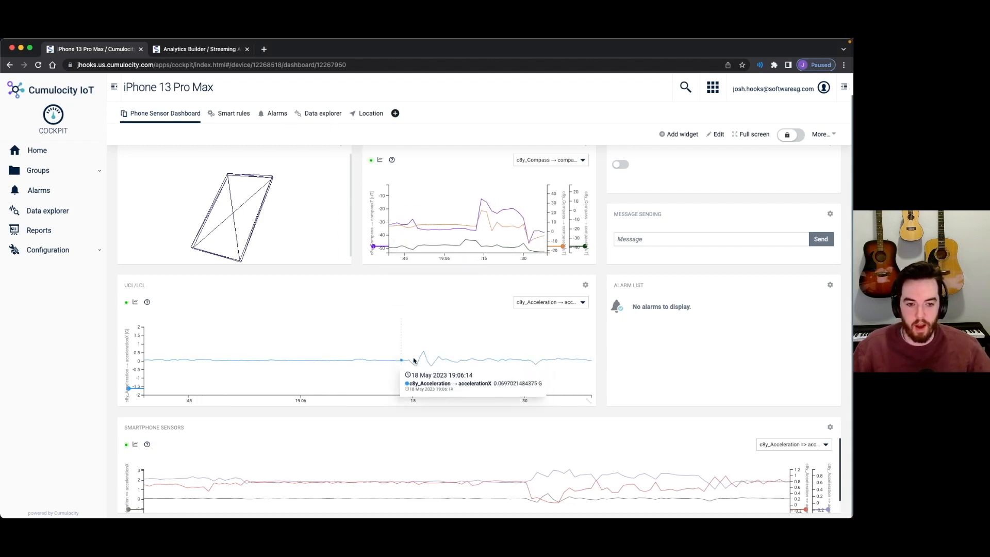
# Step: Switch to Analytics Builder and create a new model named LCL/UCL
pyautogui.click(196, 51)
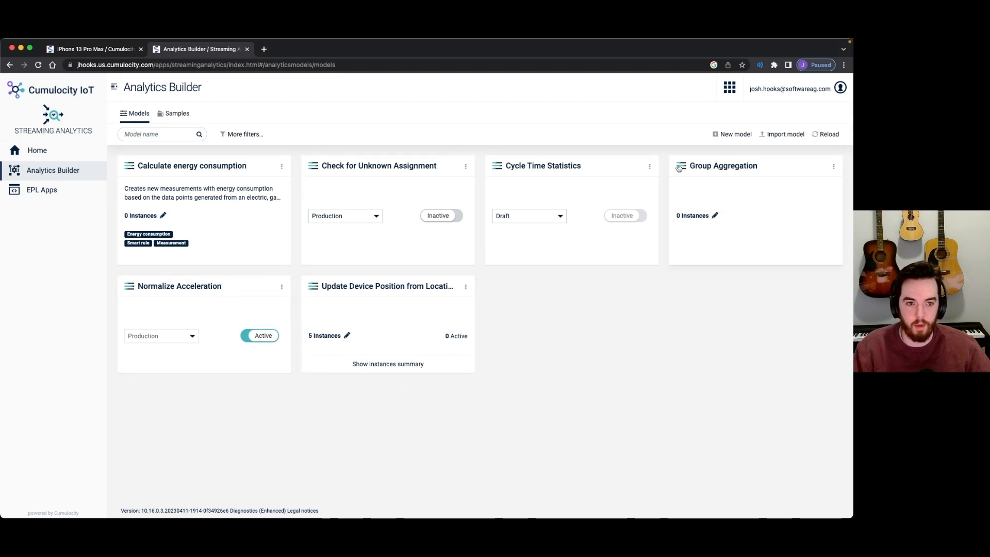
pyautogui.click(714, 135)
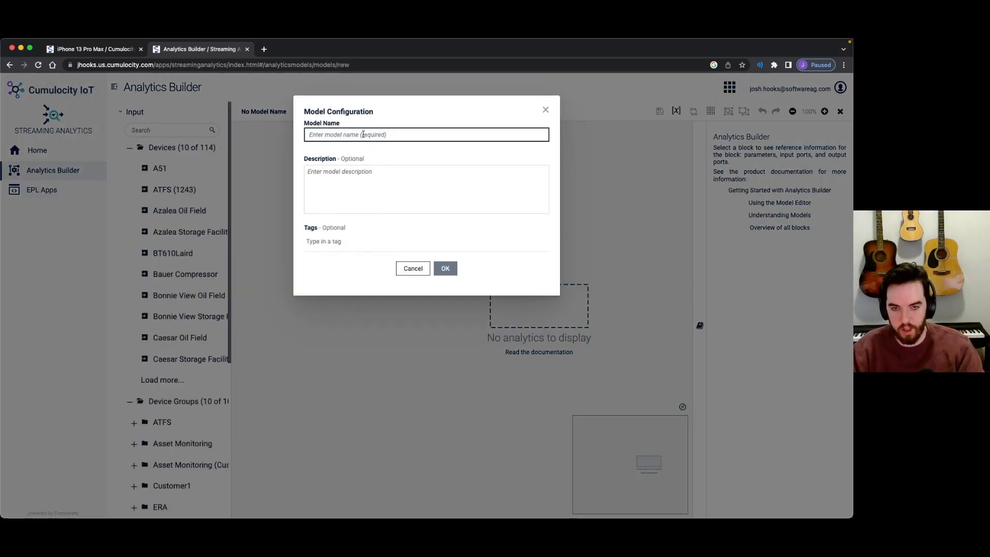
pyautogui.write('LCL/UCL')
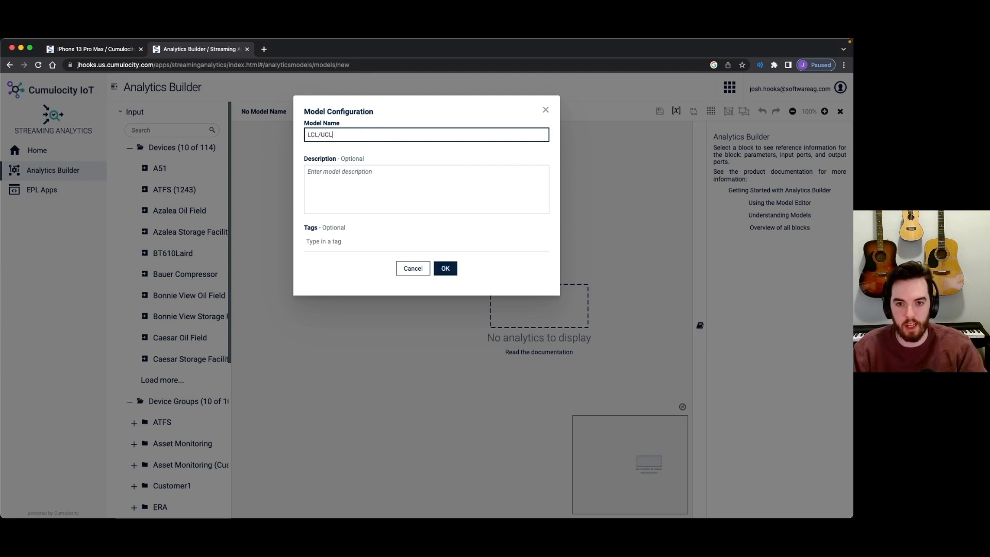
pyautogui.click(447, 268)
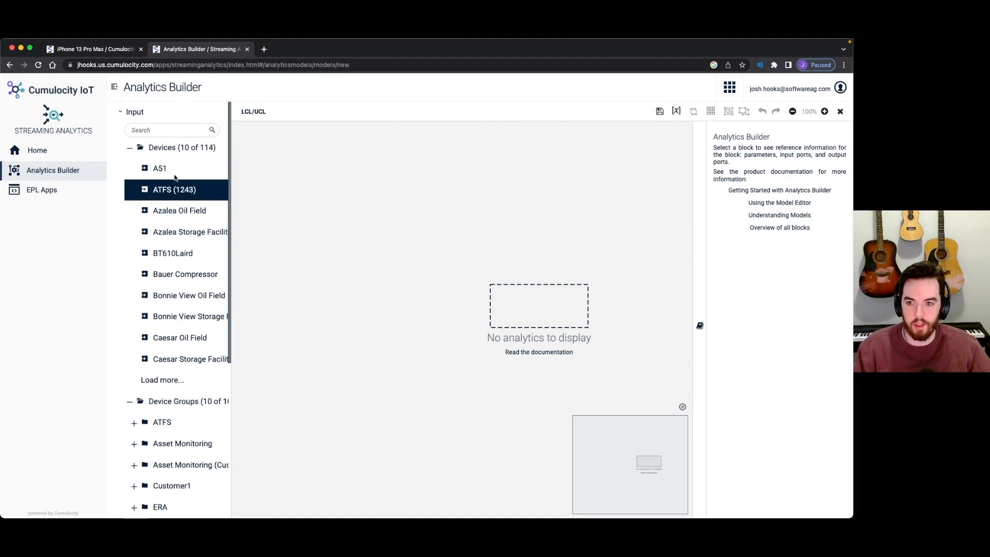
# Step: Add an iPhone 13 Pro Max input block to the canvas and set its fragment and series to c8y_Acceleration => accelerationX
pyautogui.click(166, 132)
pyautogui.write('Phone')
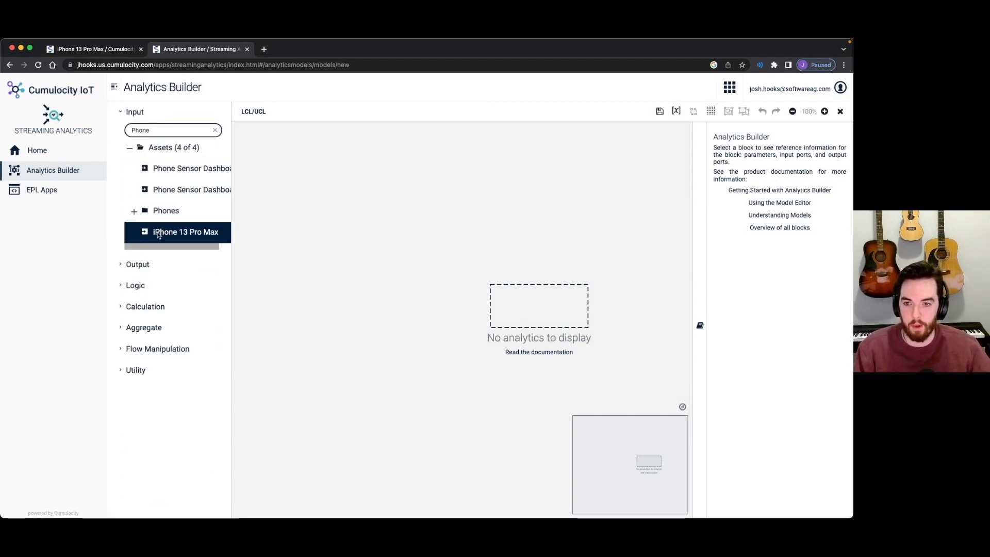
pyautogui.moveTo(154, 231); pyautogui.dragTo(308, 283)
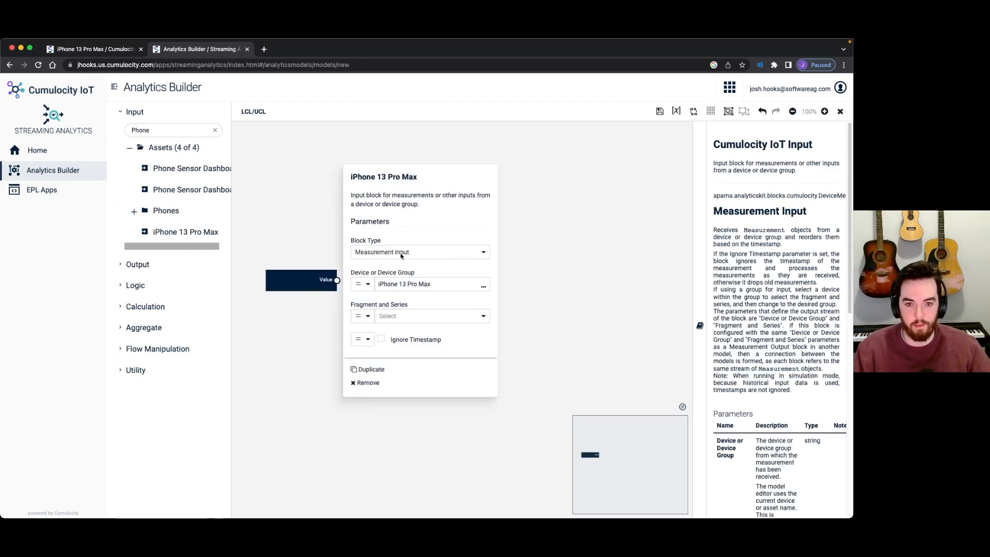
pyautogui.click(432, 316)
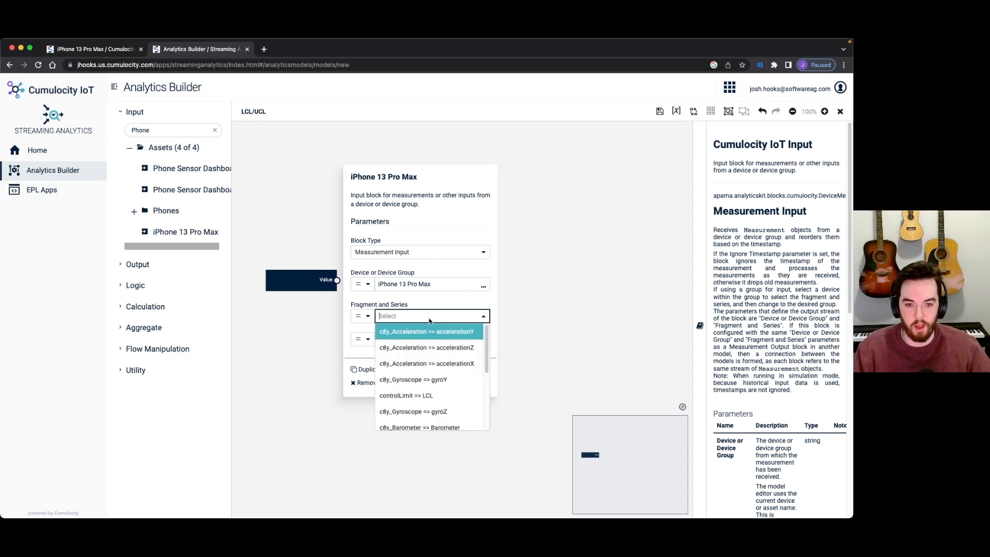
pyautogui.click(435, 364)
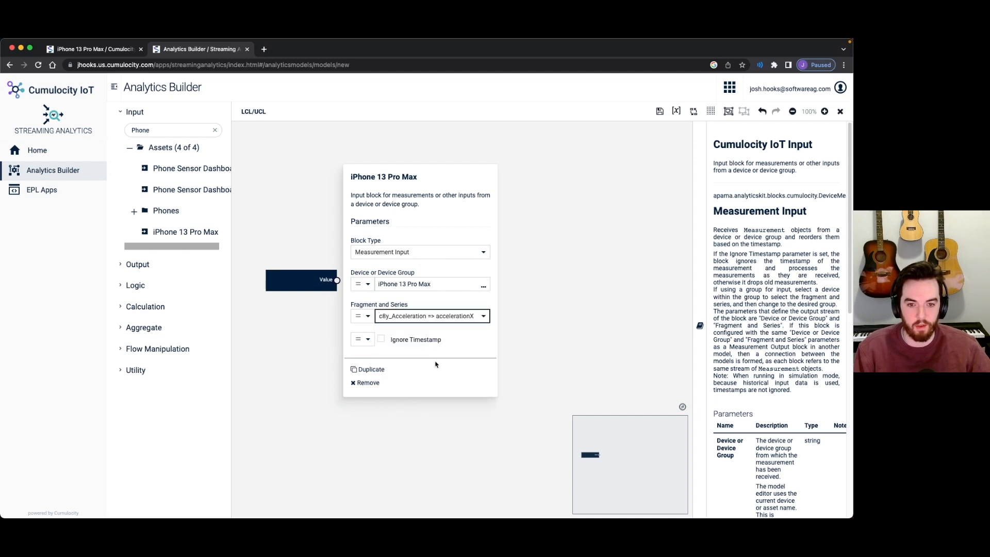
pyautogui.click(288, 328)
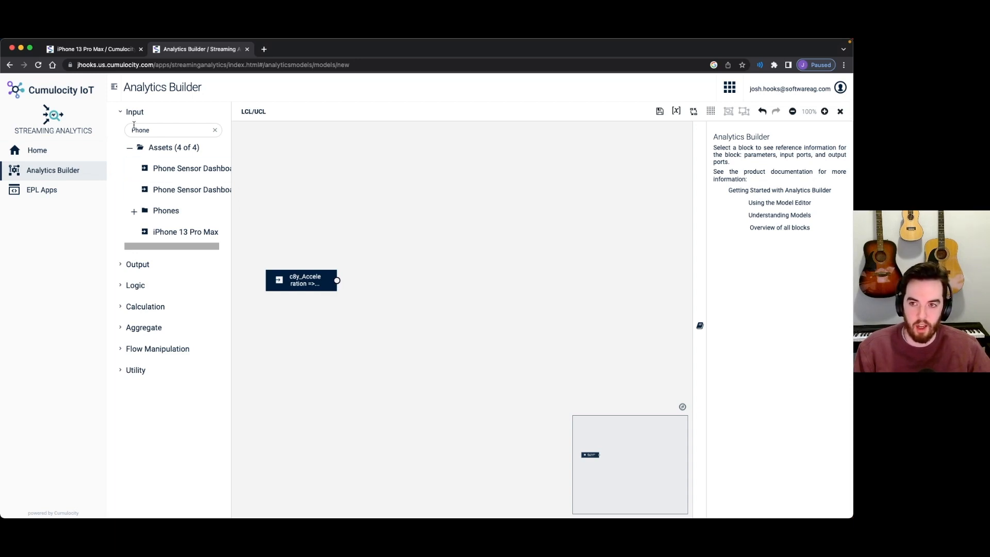
# Step: Add an Average (Mean) block and, below it, a Standard Deviation block beside the acceleration input
pyautogui.click(122, 113)
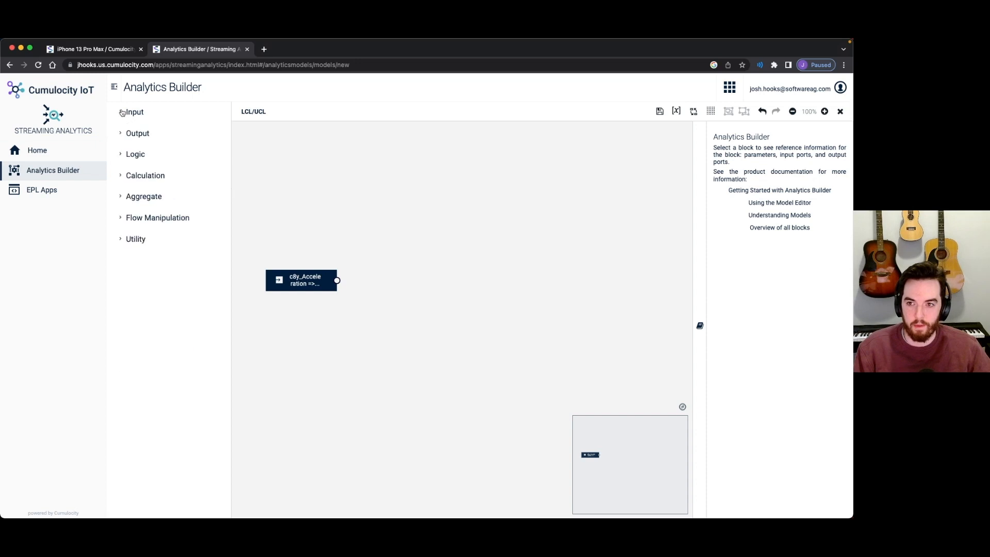
pyautogui.click(122, 197)
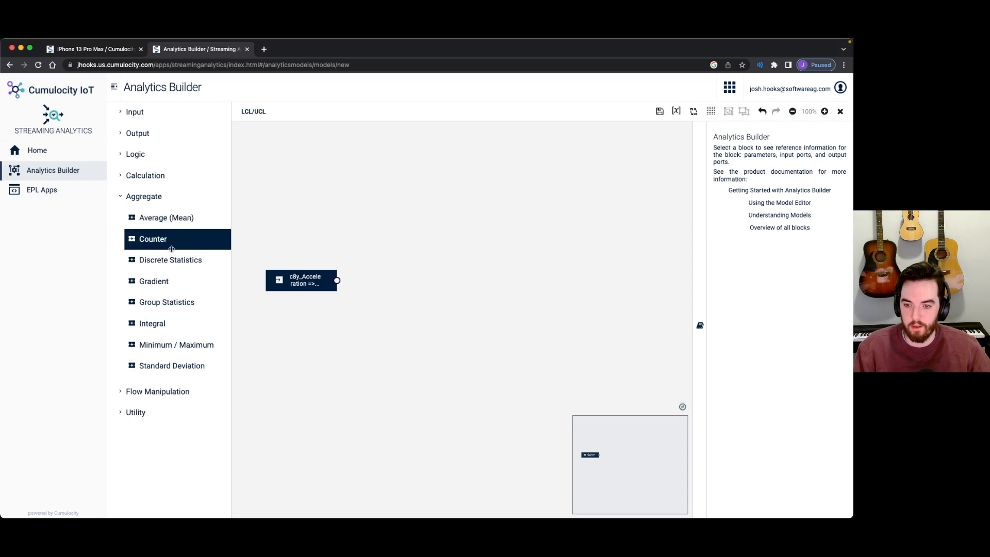
pyautogui.moveTo(165, 218); pyautogui.dragTo(419, 234)
pyautogui.moveTo(172, 365); pyautogui.dragTo(413, 318)
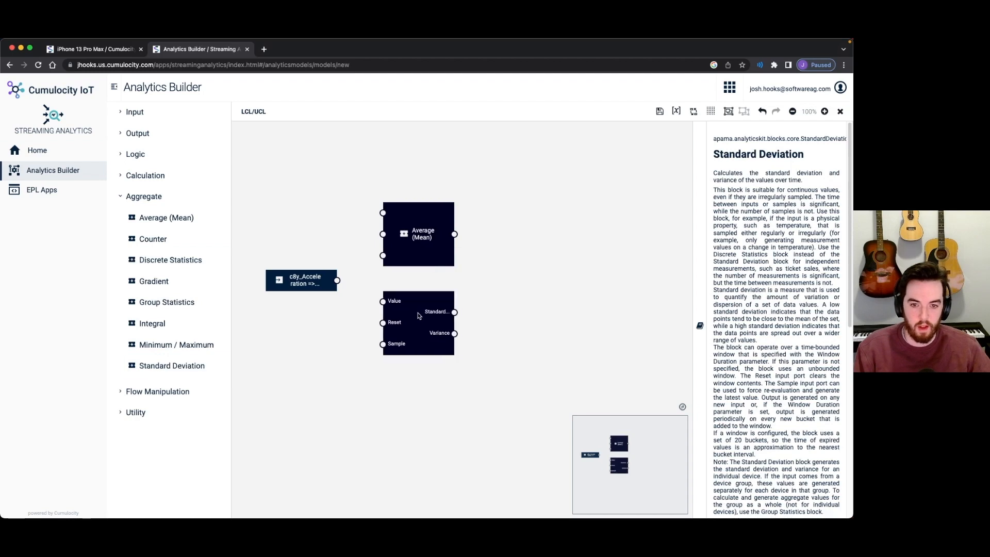
# Step: Set the window duration of the Average and Standard Deviation blocks to 5 seconds and connect the acceleration output to both Value inputs
pyautogui.click(413, 235)
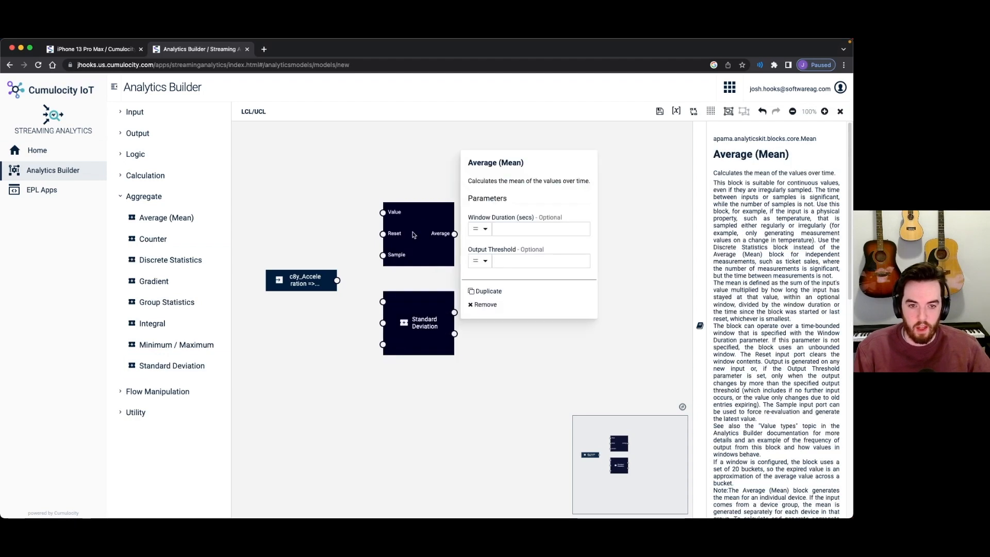
pyautogui.click(523, 228)
pyautogui.write('5')
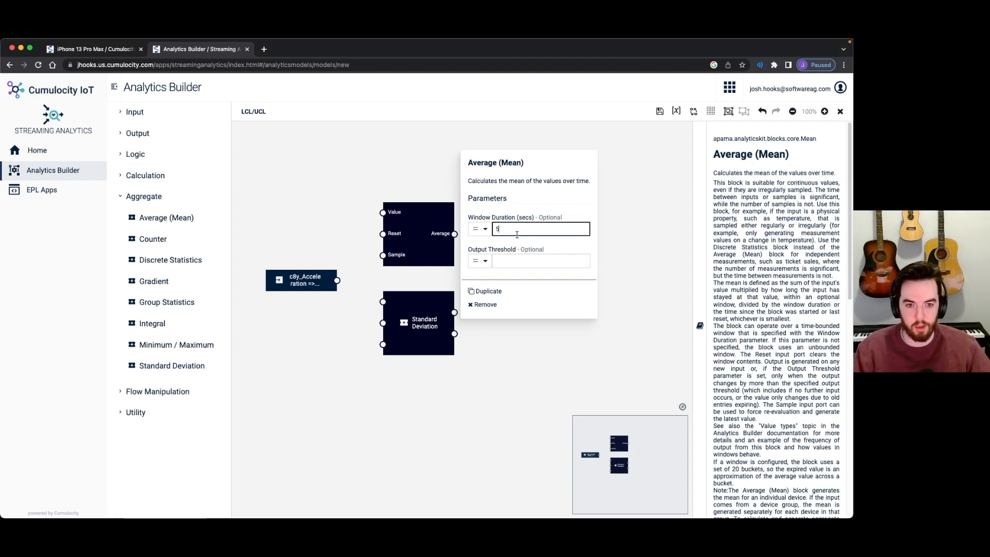
pyautogui.click(424, 307)
pyautogui.click(526, 339)
pyautogui.write('5')
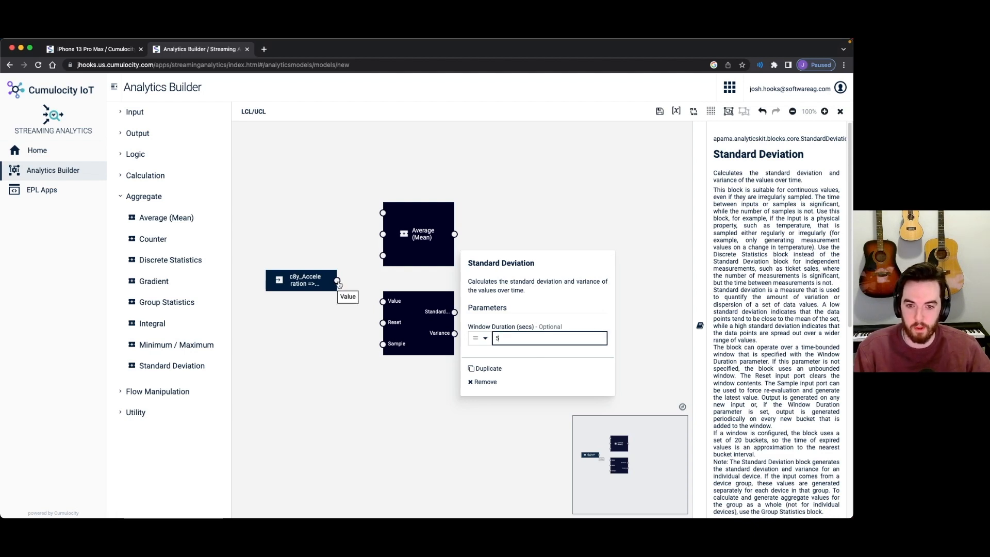
pyautogui.moveTo(338, 283); pyautogui.dragTo(382, 213)
pyautogui.moveTo(338, 283); pyautogui.dragTo(392, 306)
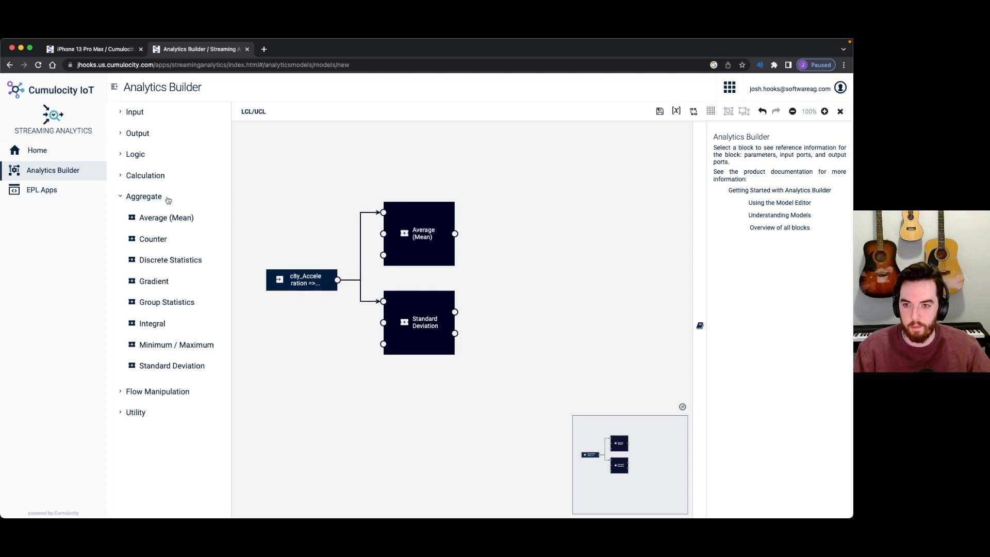
# Step: Add an Expression block beyond the Average block with the expression input1 + (3 * input2)
pyautogui.click(121, 196)
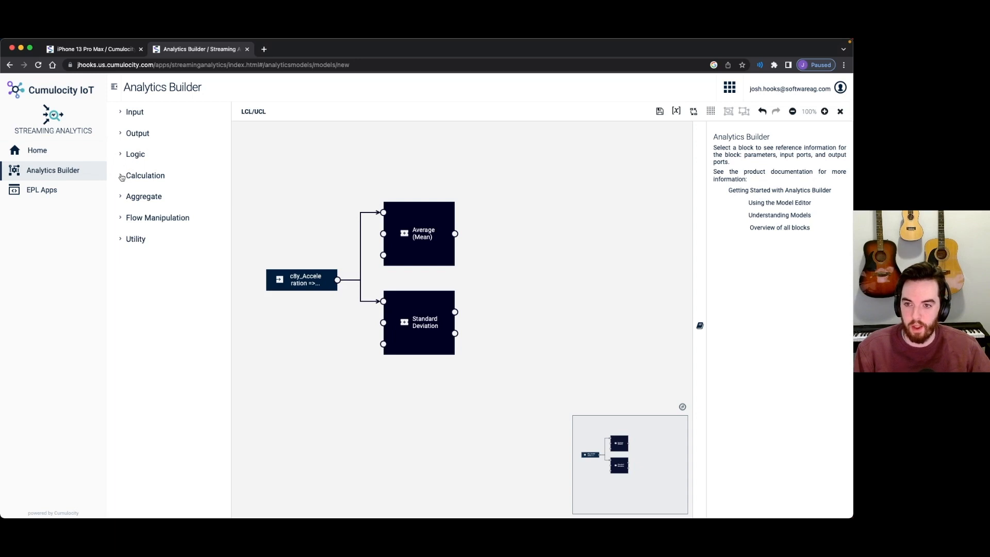
pyautogui.click(122, 177)
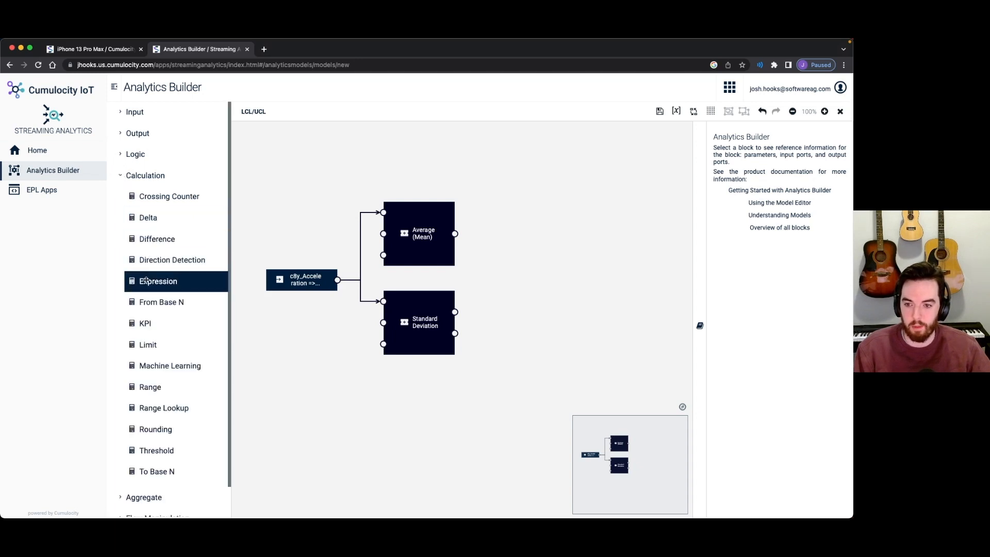
pyautogui.moveTo(147, 281); pyautogui.dragTo(560, 251)
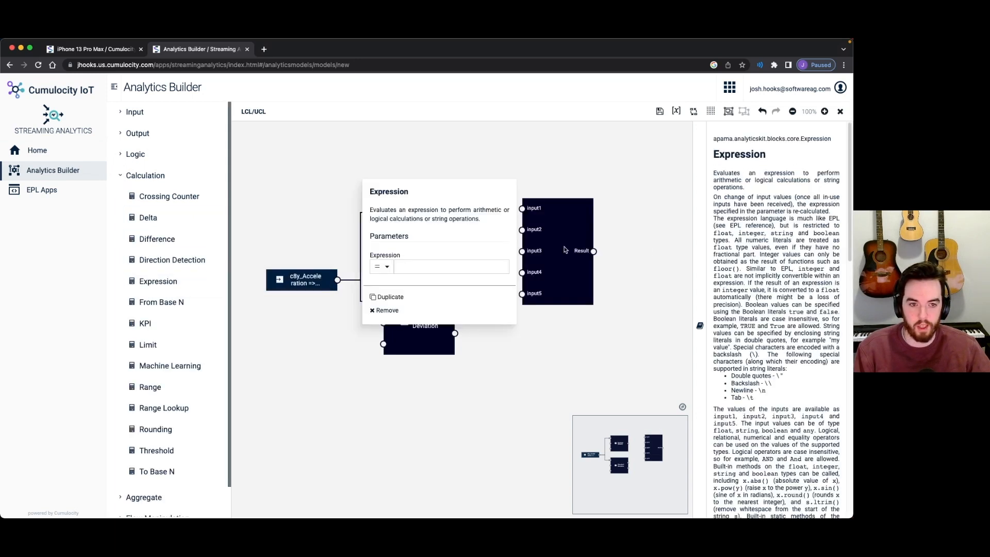
pyautogui.click(552, 219)
pyautogui.click(399, 235)
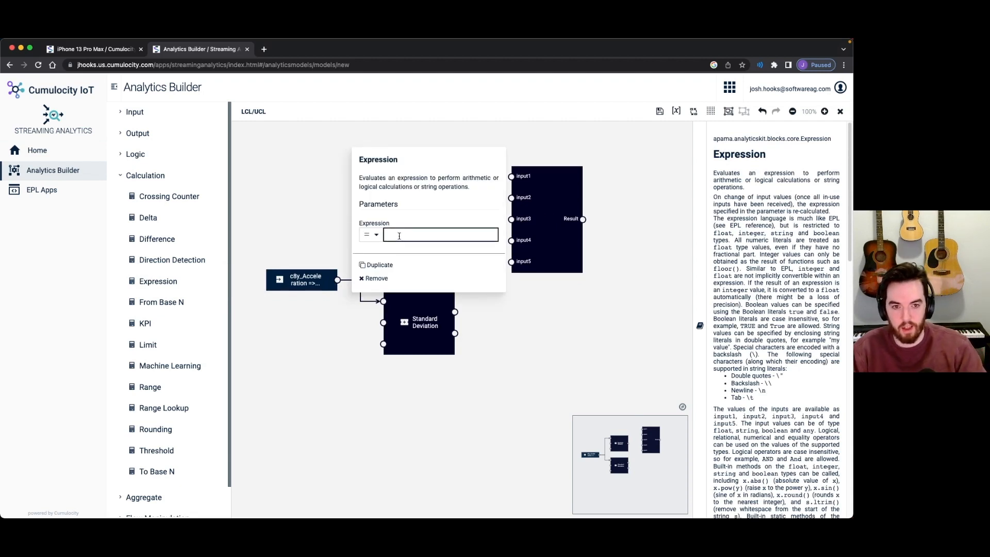
pyautogui.write('input1')
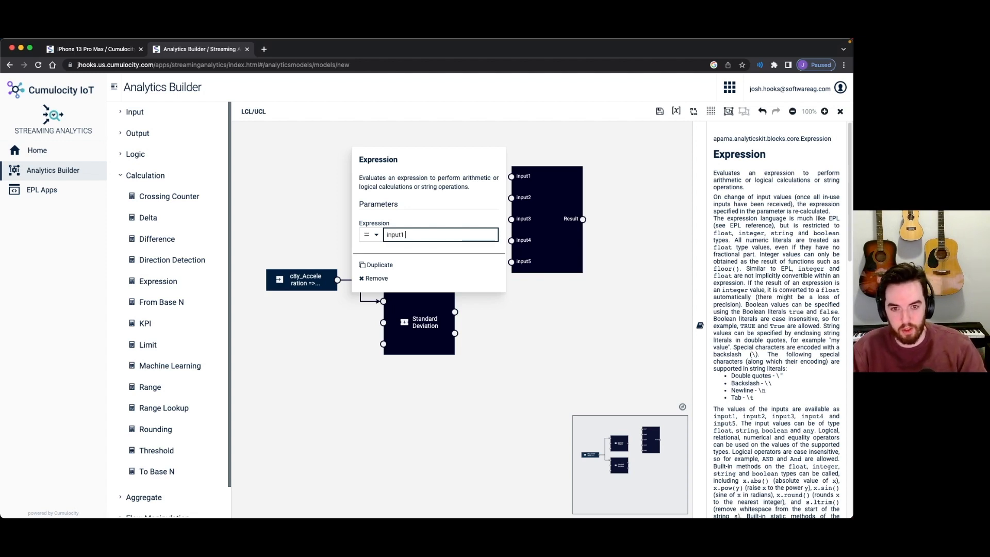
pyautogui.write(' + (3 * input2')
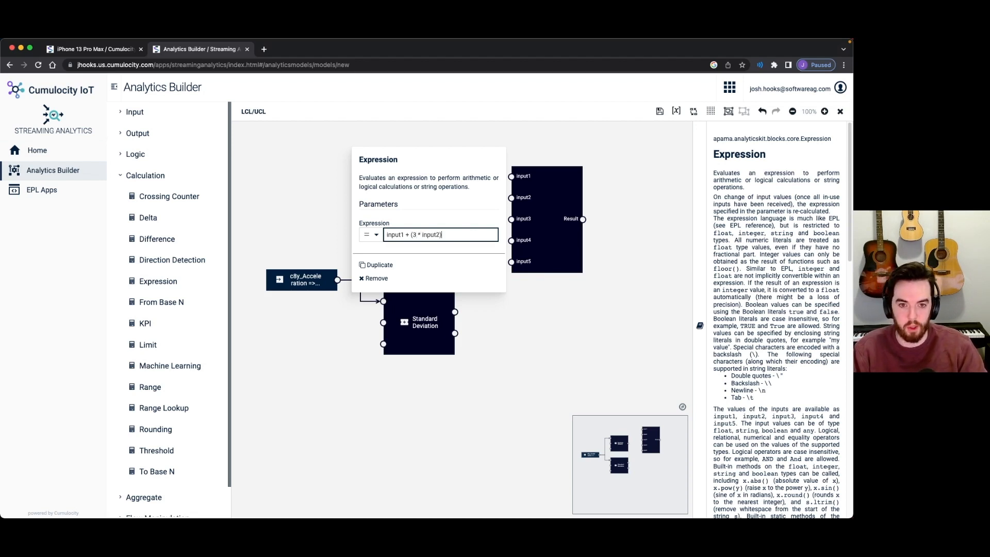
pyautogui.click(604, 314)
# Step: Duplicate the Expression block and change the copy's expression to input1 - (3 * input2)
pyautogui.click(539, 234)
pyautogui.click(376, 265)
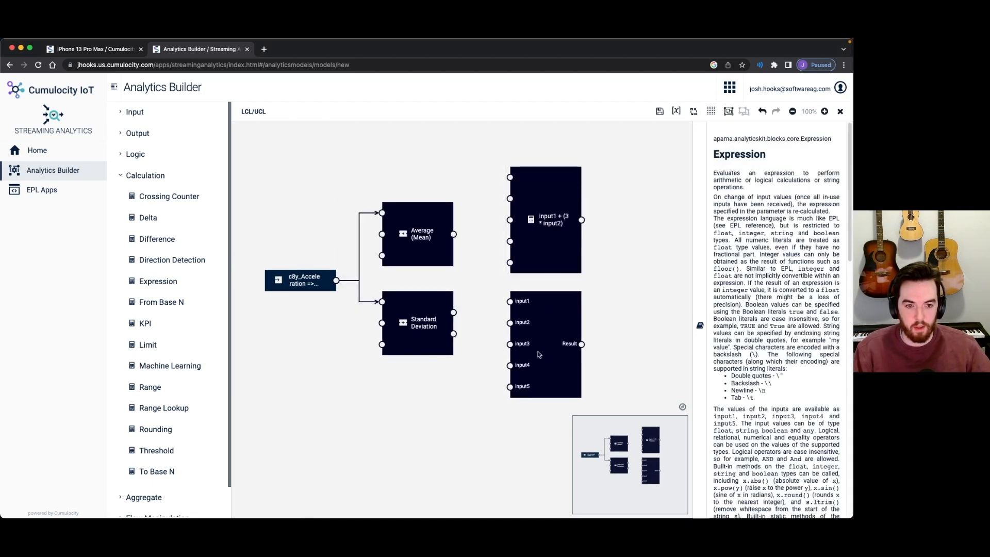
pyautogui.click(538, 355)
pyautogui.click(407, 360)
pyautogui.press('BackSpace')
pyautogui.write('-')
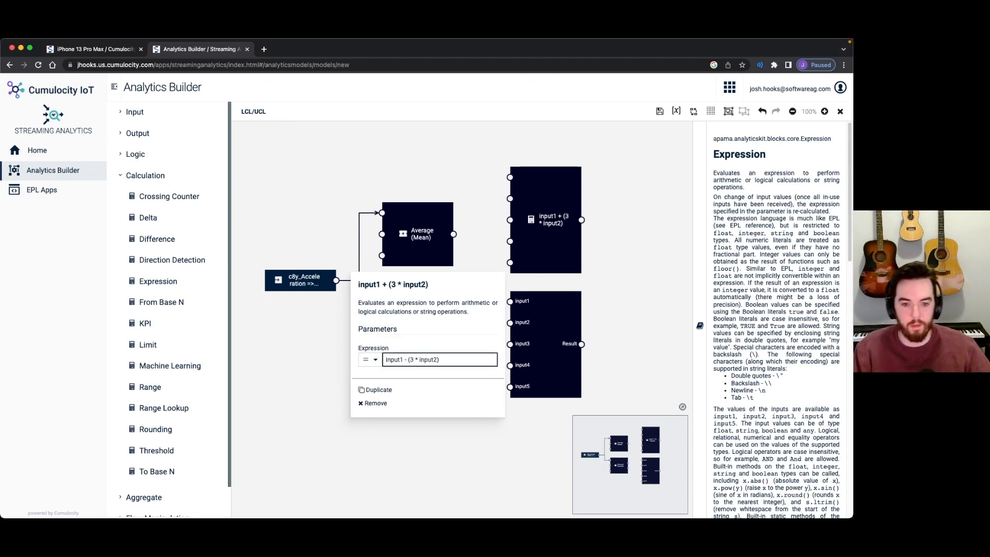
pyautogui.click(349, 322)
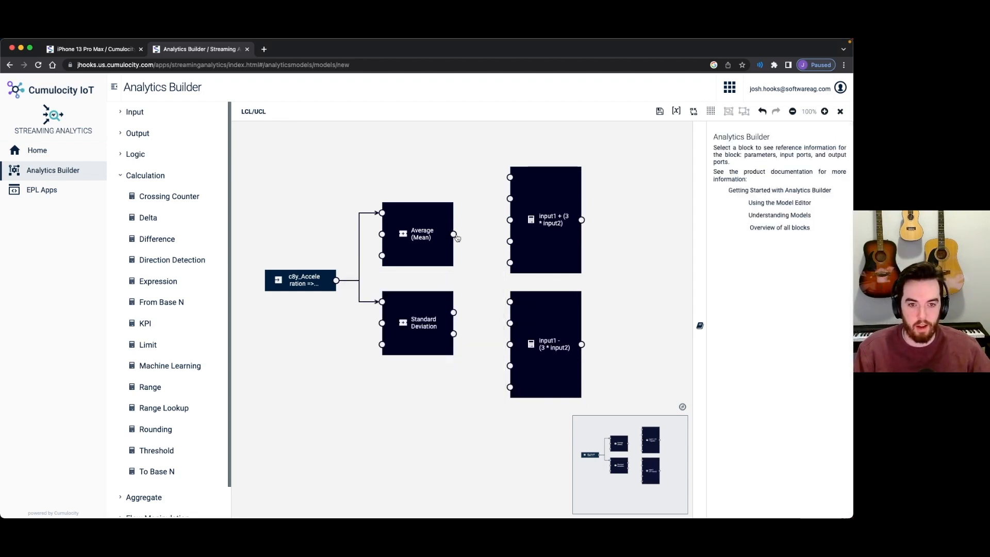
# Step: Connect the Average output to input1 and the Standard Deviation output to input2 of both Expression blocks
pyautogui.moveTo(457, 237); pyautogui.dragTo(510, 184)
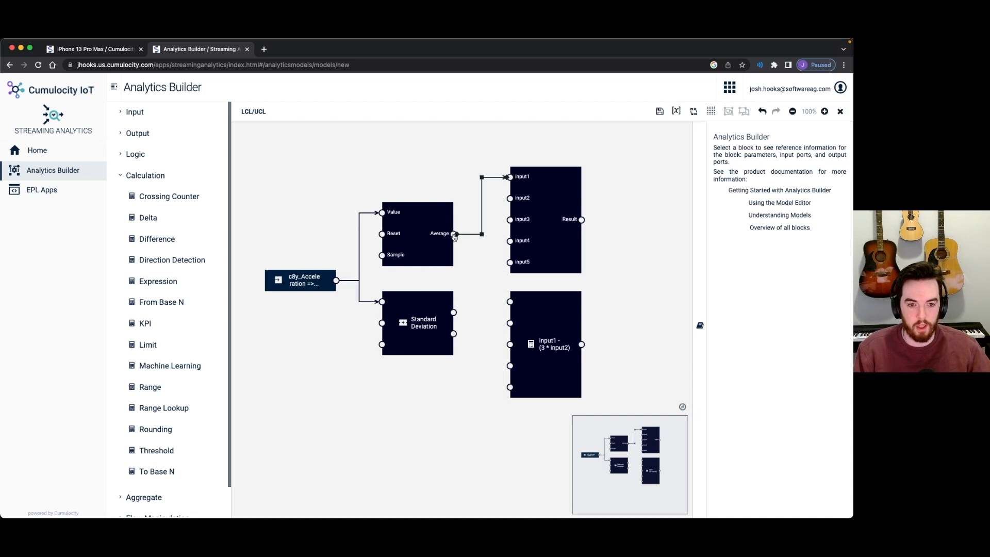
pyautogui.moveTo(454, 234); pyautogui.dragTo(510, 301)
pyautogui.moveTo(453, 313); pyautogui.dragTo(510, 198)
pyautogui.moveTo(453, 317); pyautogui.dragTo(510, 323)
pyautogui.click(551, 313)
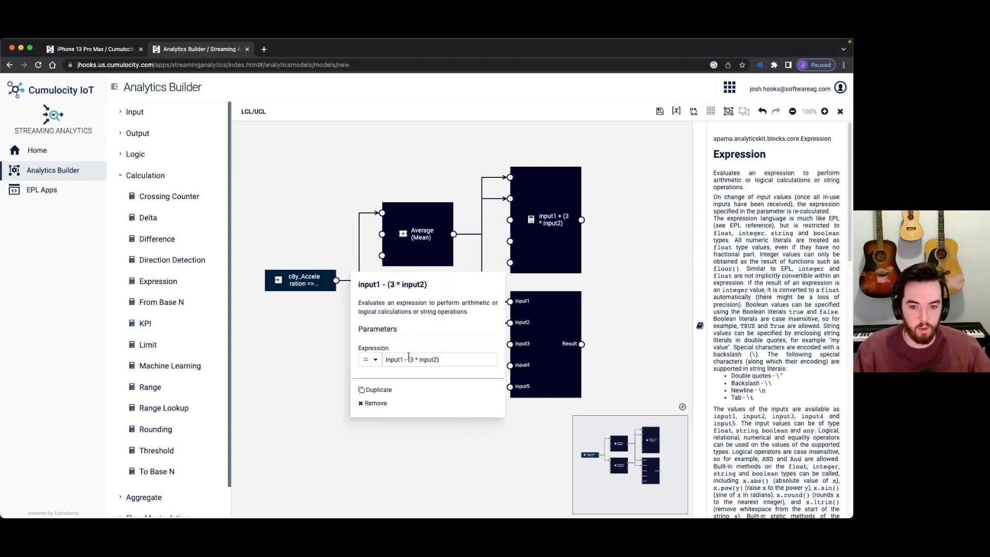
pyautogui.click(626, 243)
# Step: Search the output assets for "Phone" and add an iPhone 13 Pro Max output block beyond the Expression blocks
pyautogui.moveTo(648, 254); pyautogui.dragTo(494, 261)
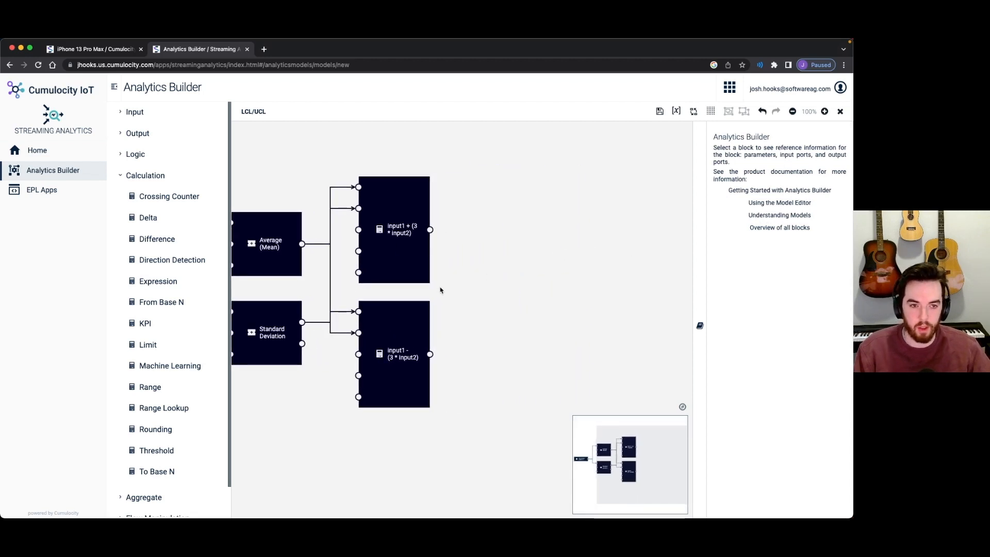
pyautogui.click(123, 134)
pyautogui.click(176, 194)
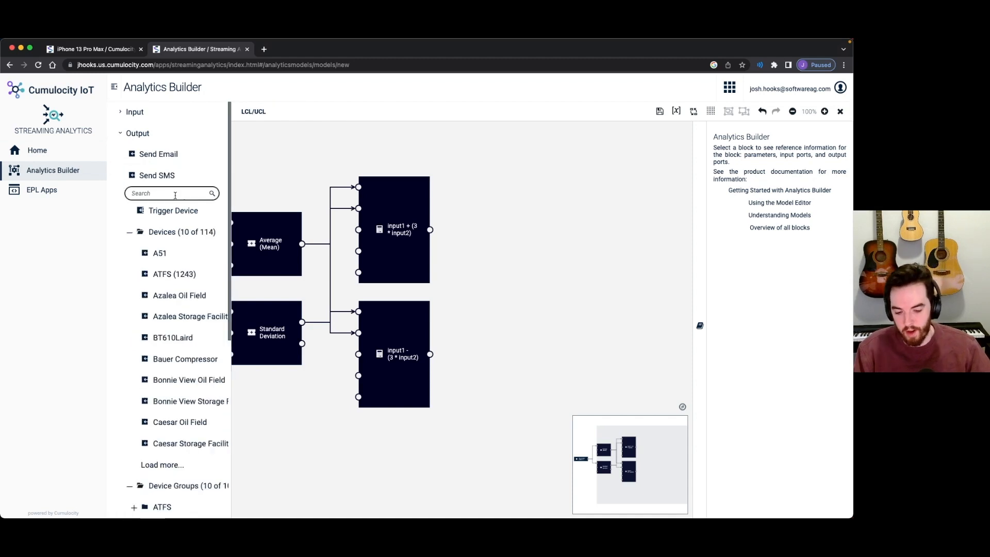
pyautogui.write('Phone')
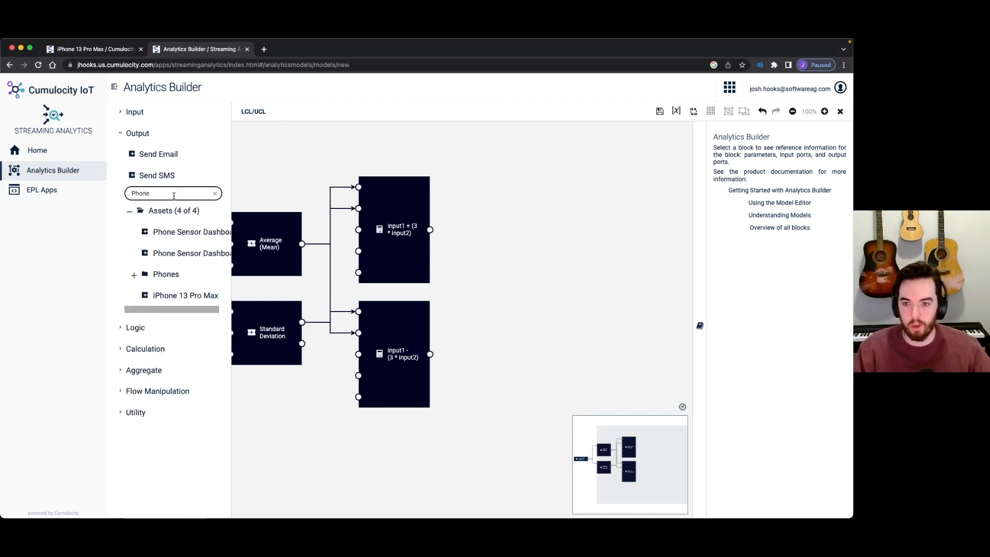
pyautogui.moveTo(170, 295); pyautogui.dragTo(552, 250)
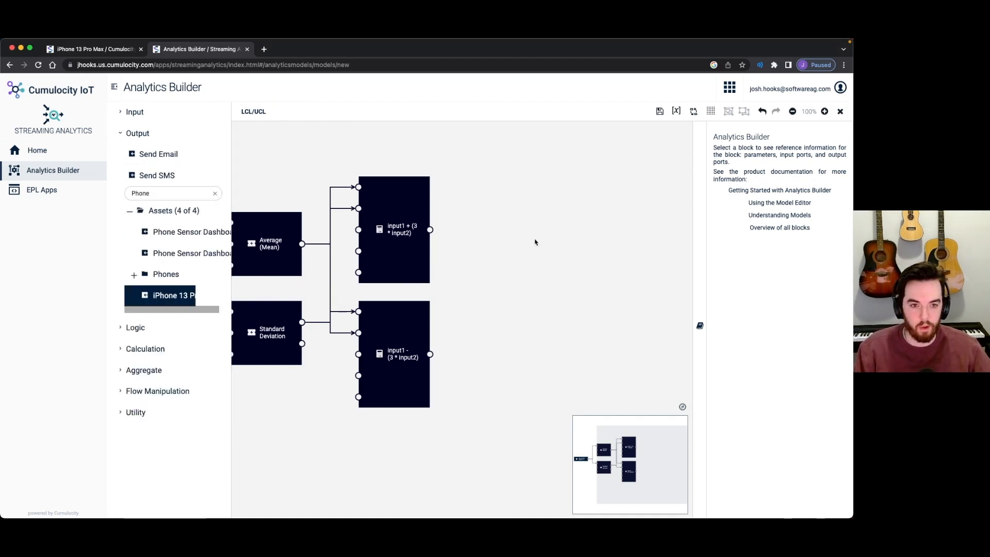
pyautogui.click(551, 250)
# Step: Duplicate the iPhone 13 Pro Max output block and place the copy directly below the original
pyautogui.doubleClick(565, 236)
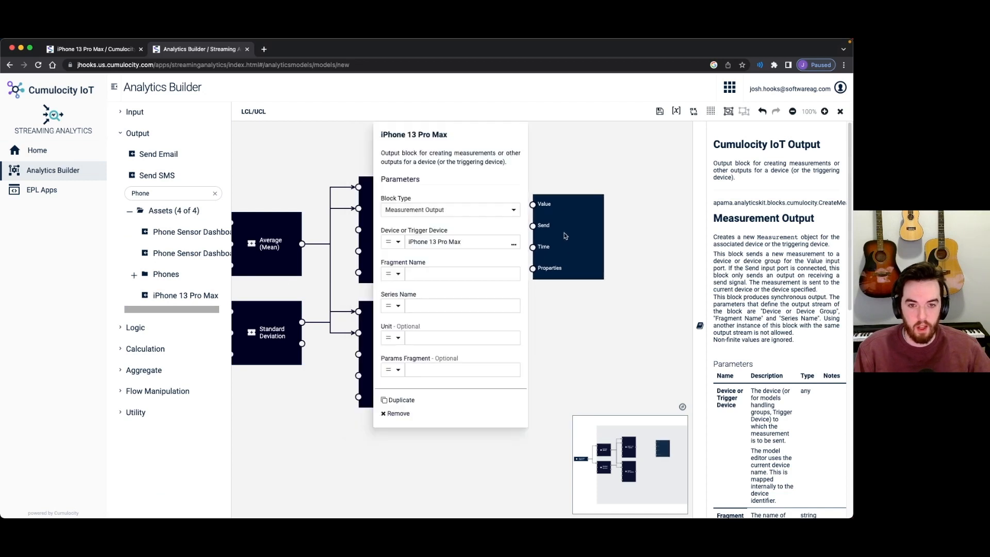
pyautogui.click(478, 275)
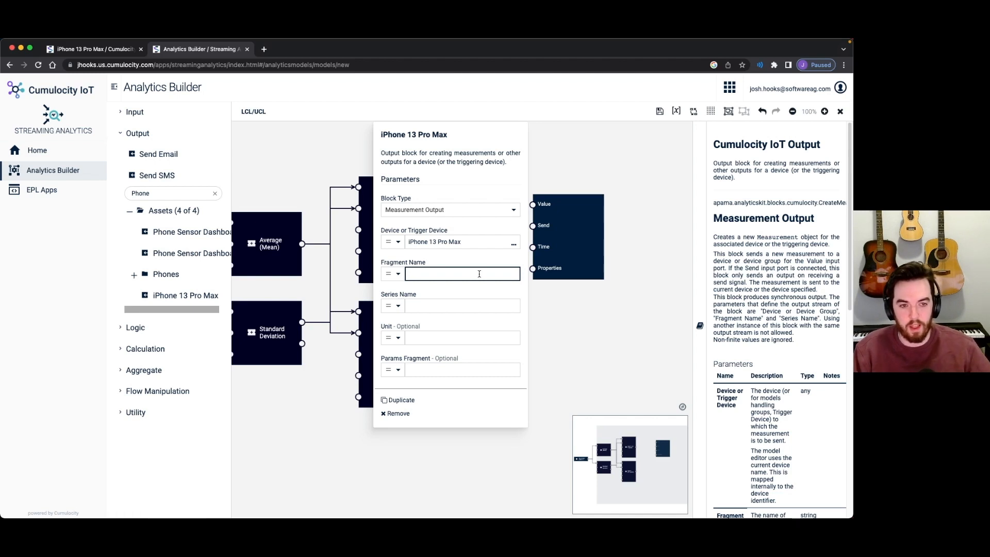
pyautogui.click(593, 237)
pyautogui.doubleClick(594, 237)
pyautogui.click(593, 238)
pyautogui.moveTo(593, 237); pyautogui.dragTo(572, 348)
# Step: Set the upper output block's fragment name to controlLimit and its series name to UCL
pyautogui.doubleClick(582, 245)
pyautogui.click(464, 274)
pyautogui.write('controlLimit')
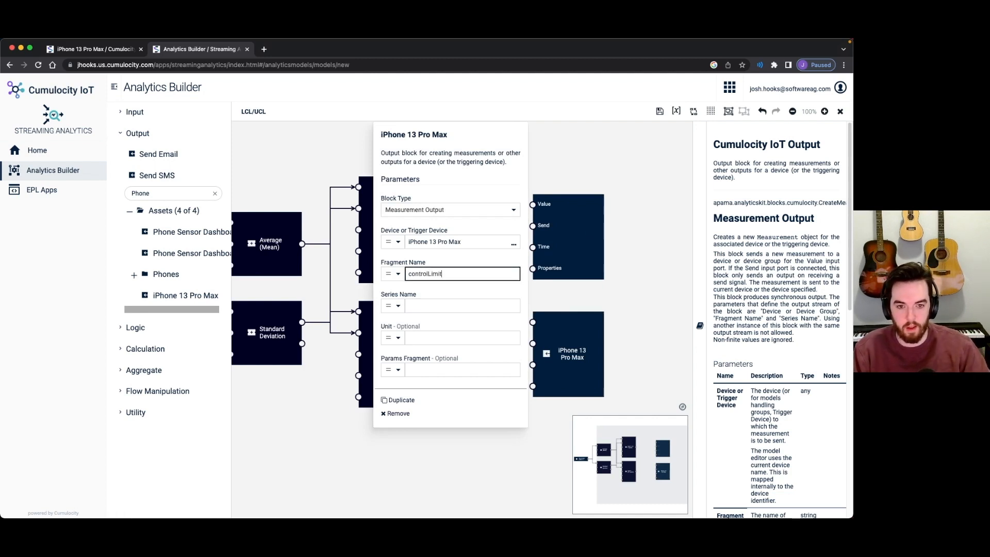
pyautogui.click(427, 307)
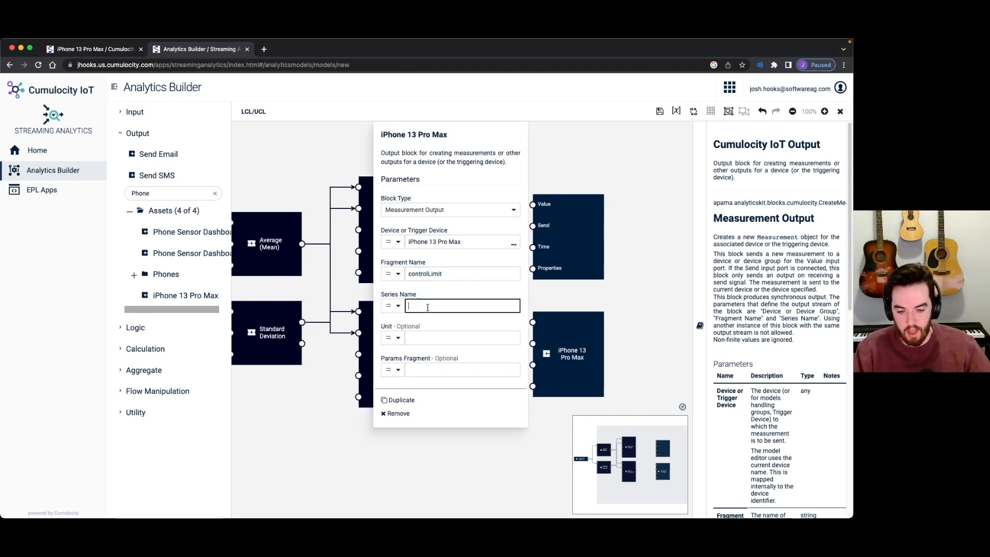
pyautogui.write('UCL')
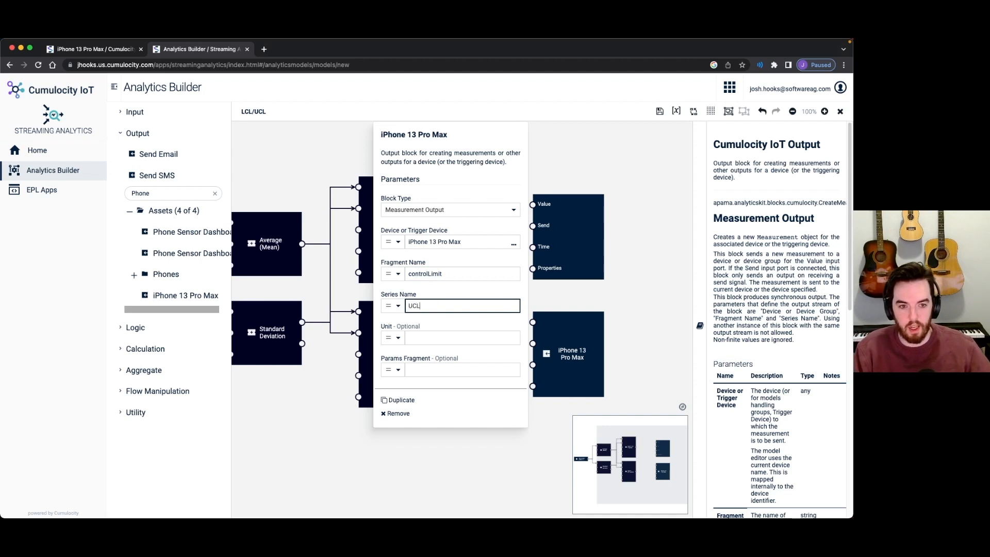
# Step: Set the lower output block's fragment name to controlLimit and its series name to LCL
pyautogui.click(570, 304)
pyautogui.doubleClick(565, 344)
pyautogui.click(427, 353)
pyautogui.write('controlLimit')
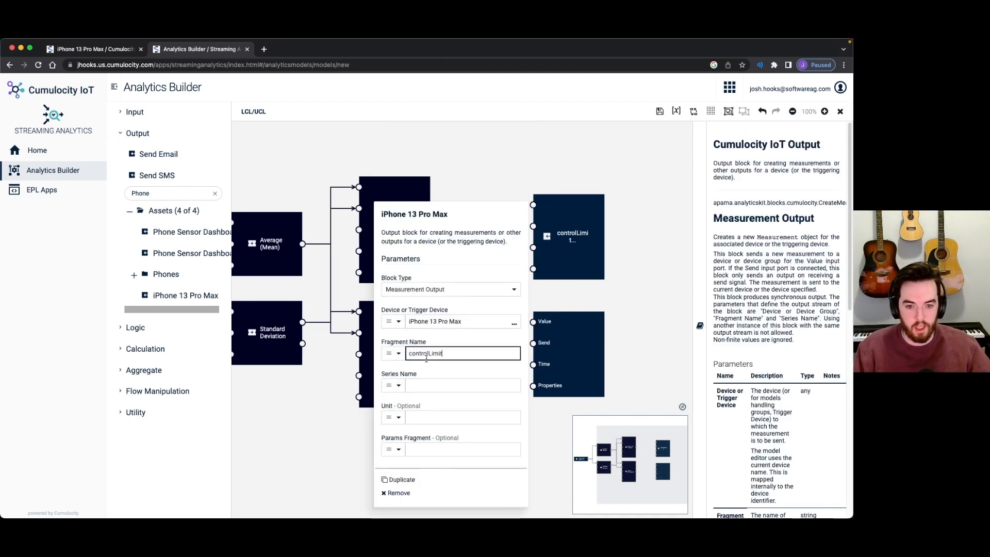
pyautogui.click(429, 383)
pyautogui.write('LCL')
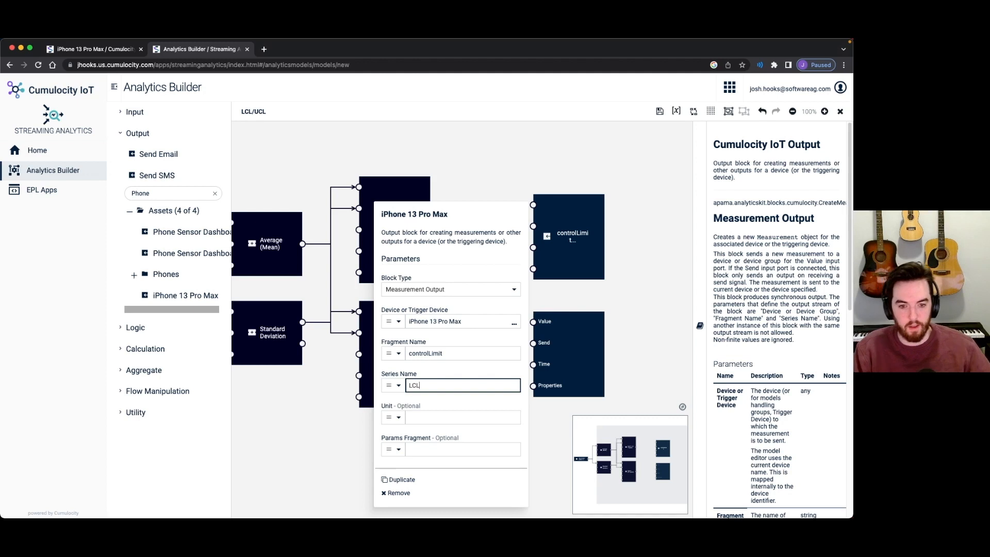
# Step: Connect the plus expression's result to the UCL block's Value input and the minus expression's result to the LCL block's Value input
pyautogui.click(643, 277)
pyautogui.moveTo(431, 233); pyautogui.dragTo(523, 208)
pyautogui.moveTo(430, 357); pyautogui.dragTo(533, 322)
pyautogui.click(586, 232)
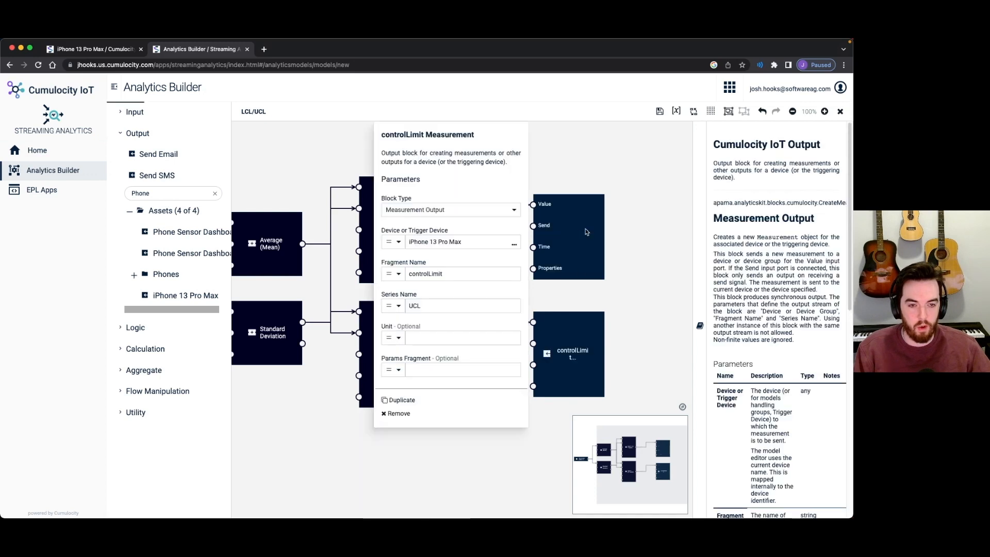
pyautogui.click(591, 160)
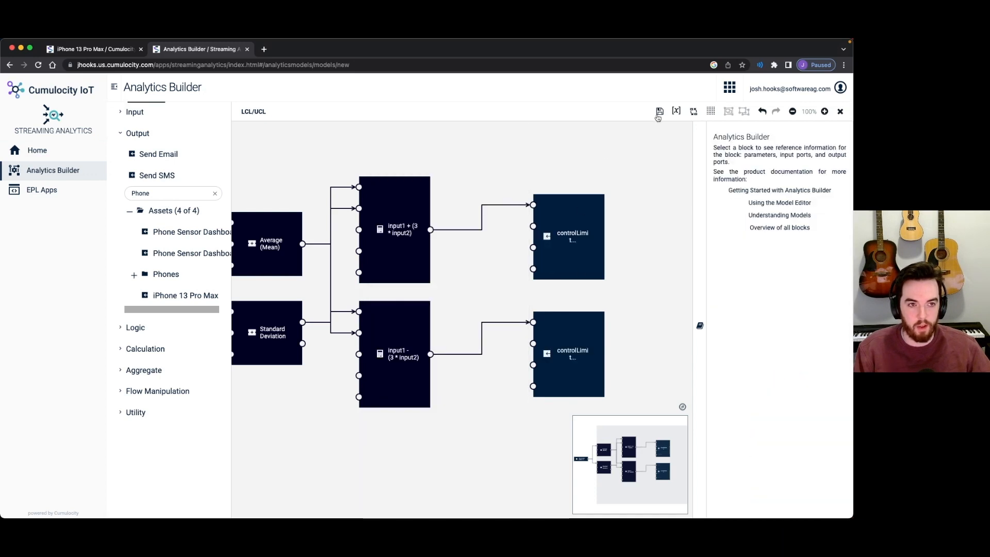
# Step: Save and close the LCL/UCL model and activate it in Production mode
pyautogui.click(659, 113)
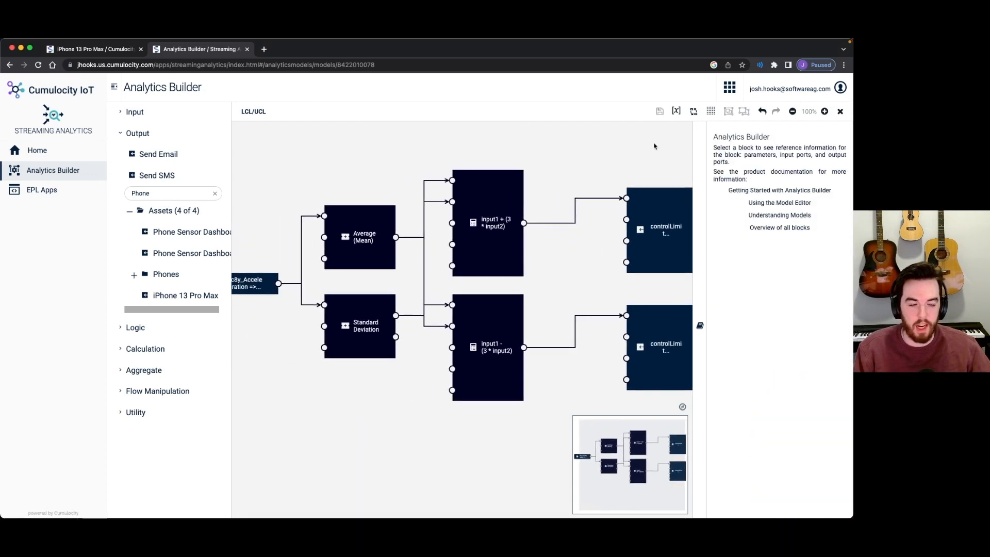
pyautogui.click(840, 112)
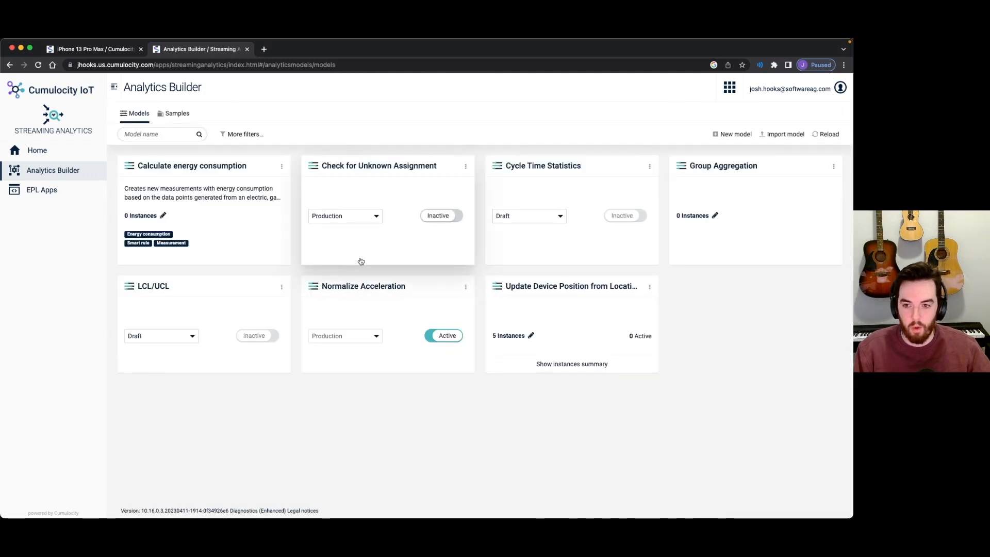
pyautogui.click(183, 338)
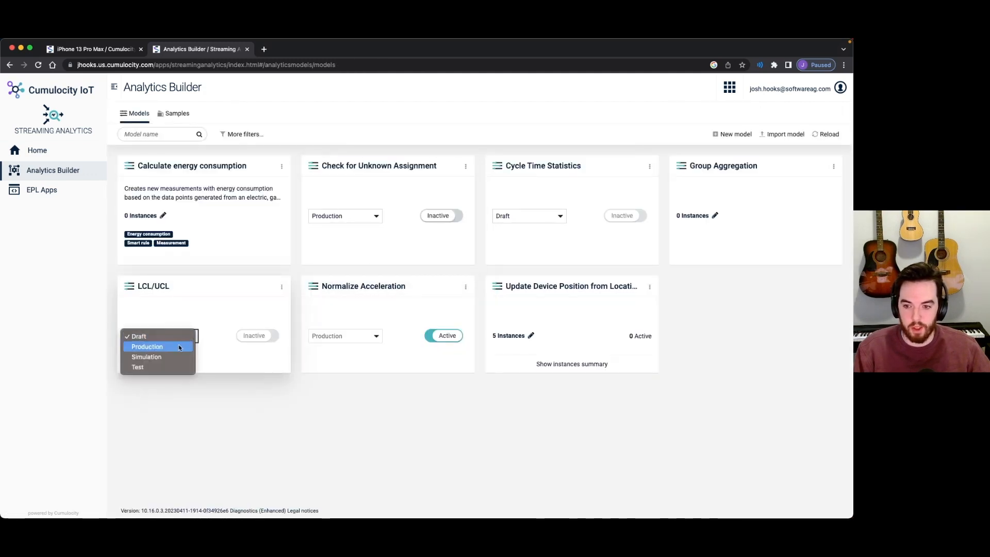
pyautogui.click(181, 344)
pyautogui.click(256, 337)
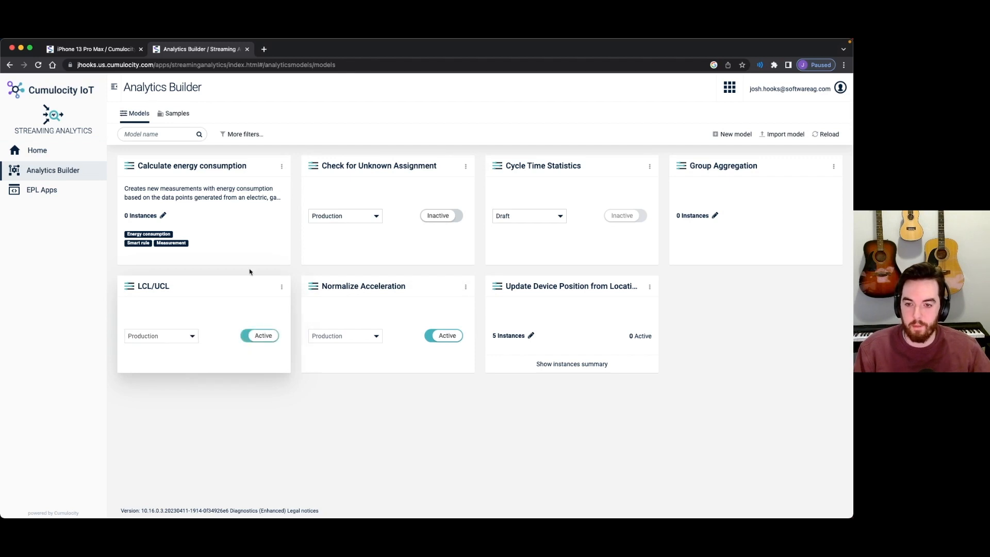
# Step: Switch to the Cockpit dashboard and enable the controlLimit LCL and UCL data points in the UCL/LCL graph widget, saving the widget
pyautogui.click(117, 50)
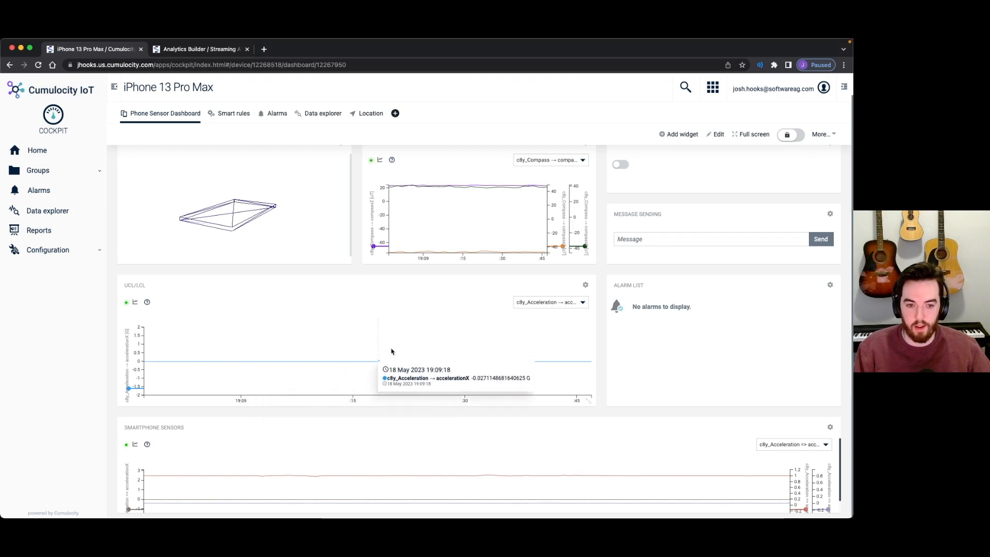
pyautogui.click(586, 287)
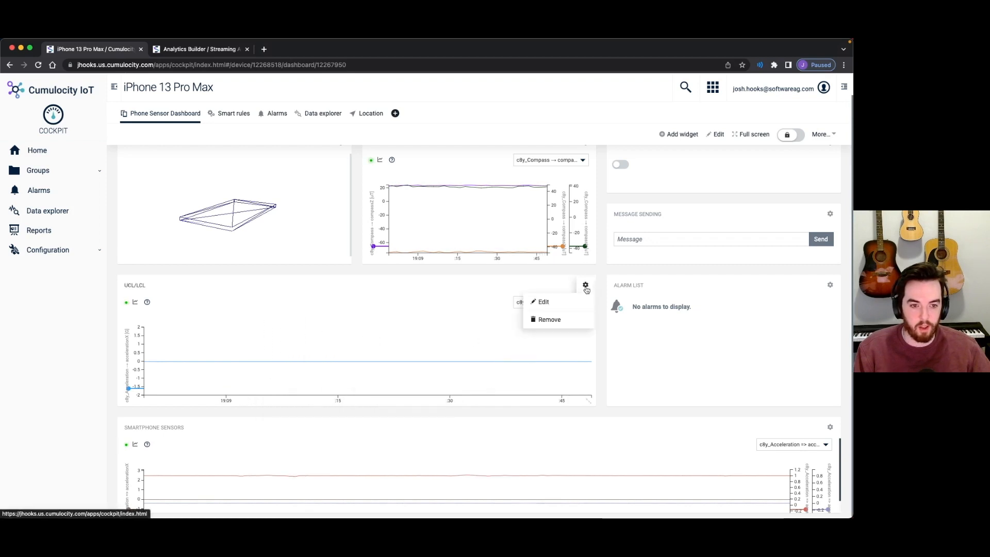
pyautogui.click(543, 302)
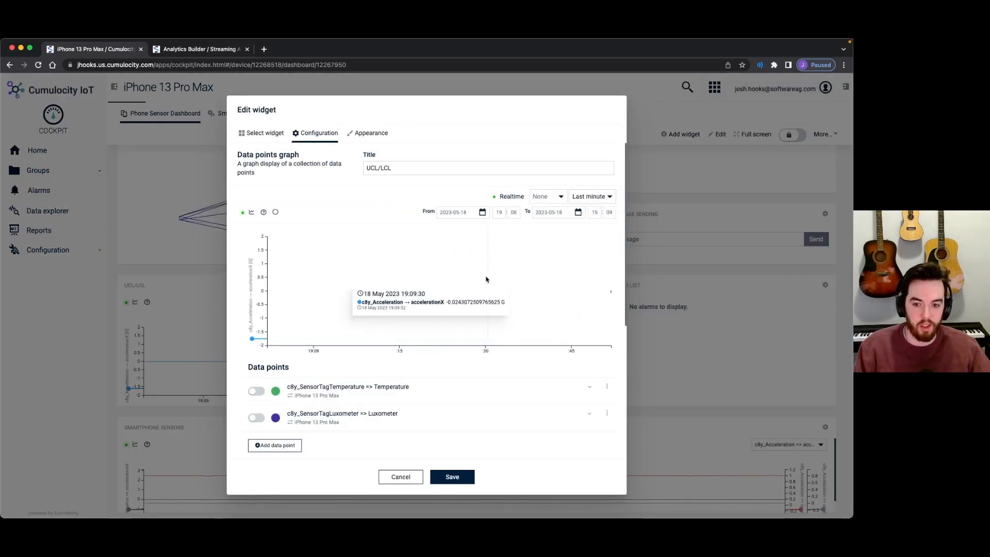
pyautogui.scroll(-5, 449, 383)
pyautogui.click(264, 294)
pyautogui.click(265, 321)
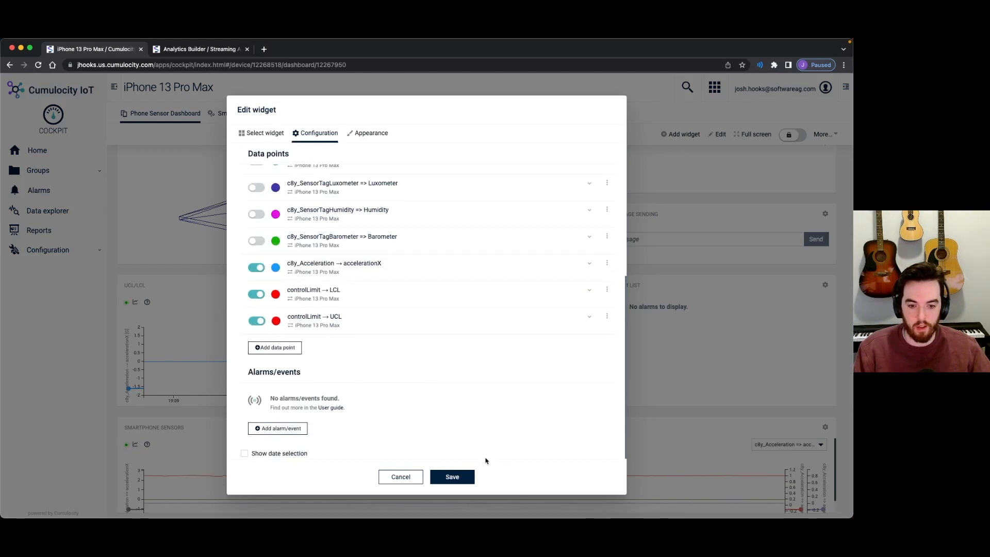
pyautogui.click(463, 476)
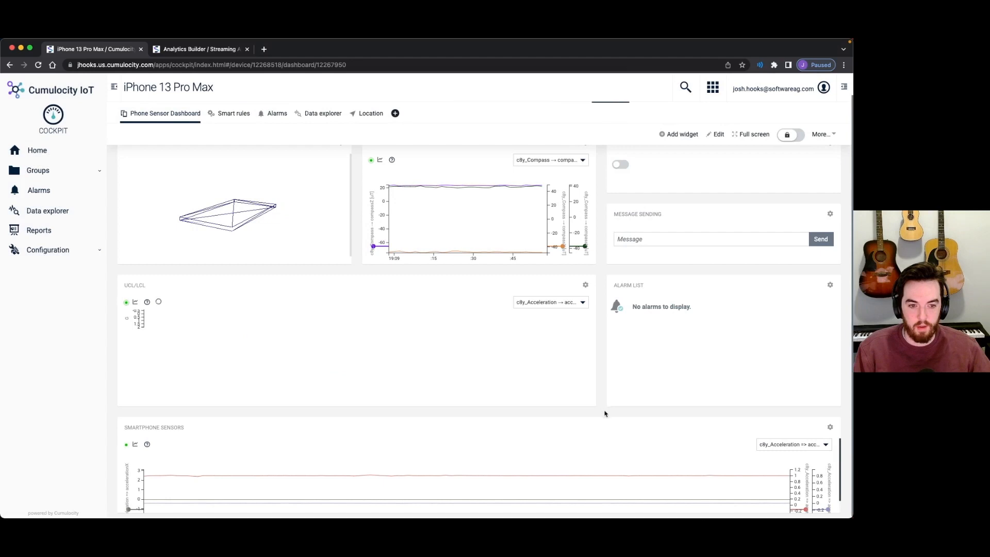
pyautogui.moveTo(552, 364)
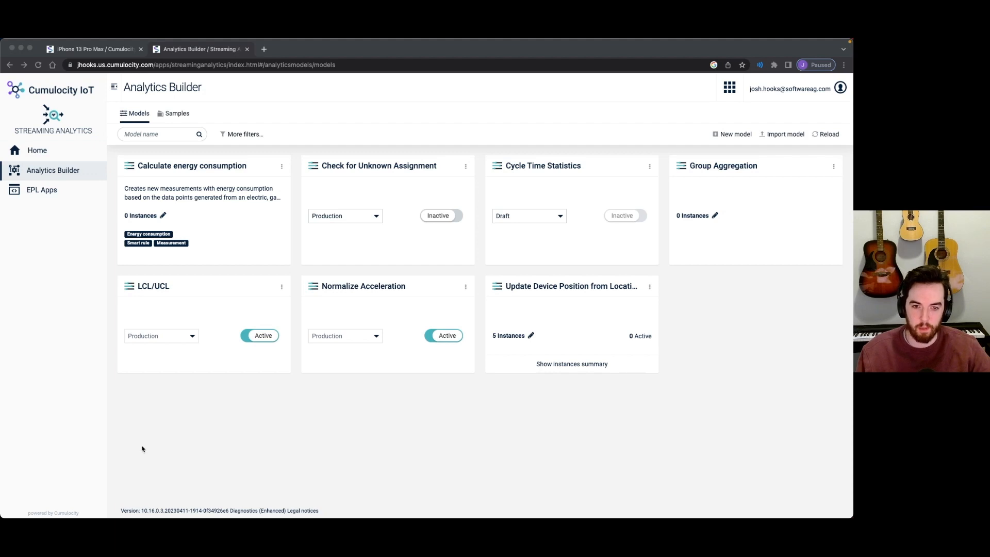
# Step: Create a new analytics model in Analytics Builder named LCL/UCL Threshold
pyautogui.click(723, 135)
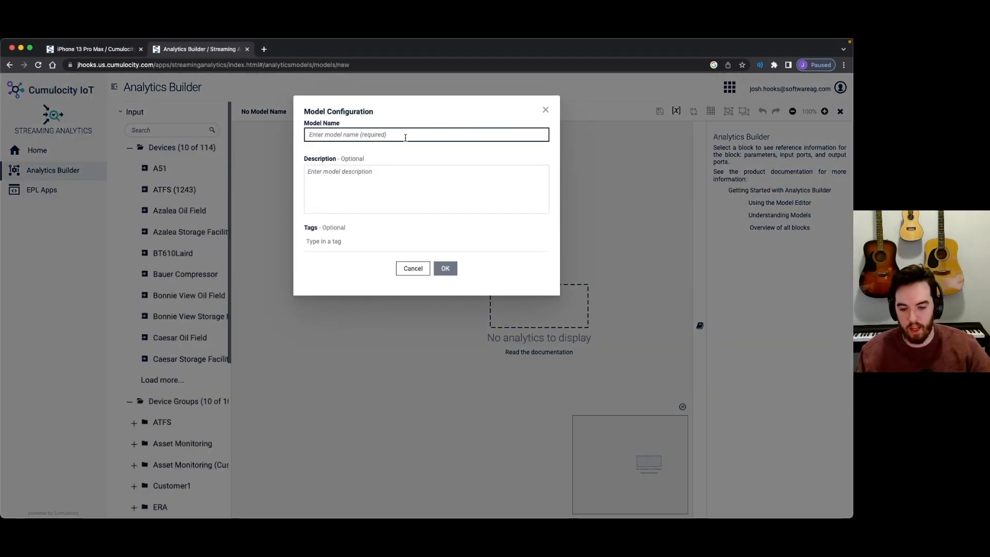
pyautogui.write('LCL/UCL Threshold')
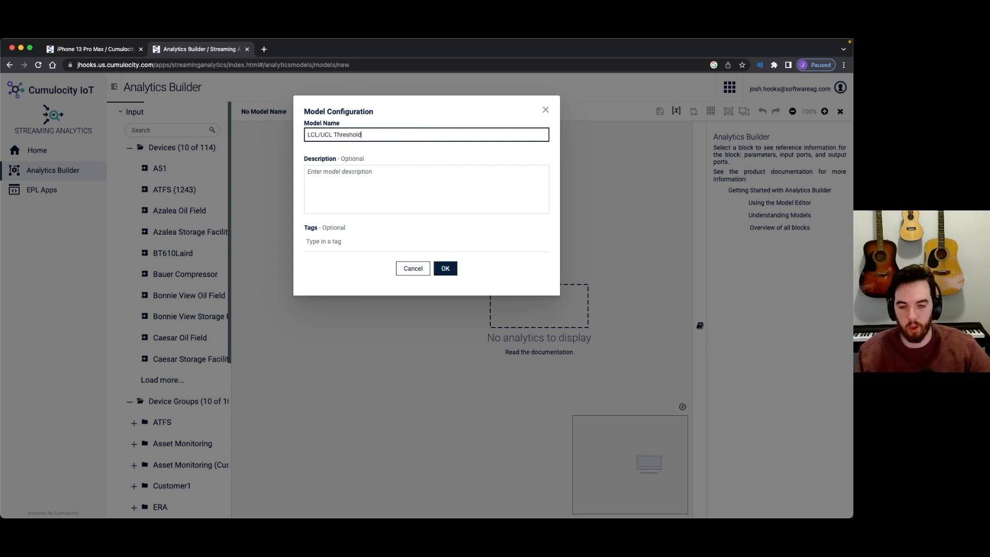
pyautogui.click(446, 269)
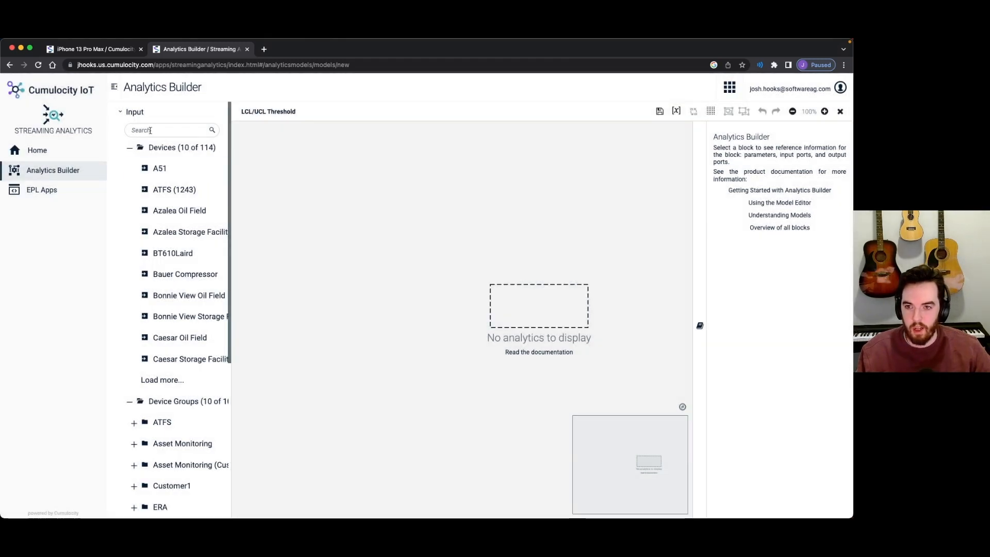
# Step: Add an iPhone 13 Pro Max input block with the fragment and series c8y_Acceleration => accelerationX
pyautogui.click(157, 130)
pyautogui.write('Phone')
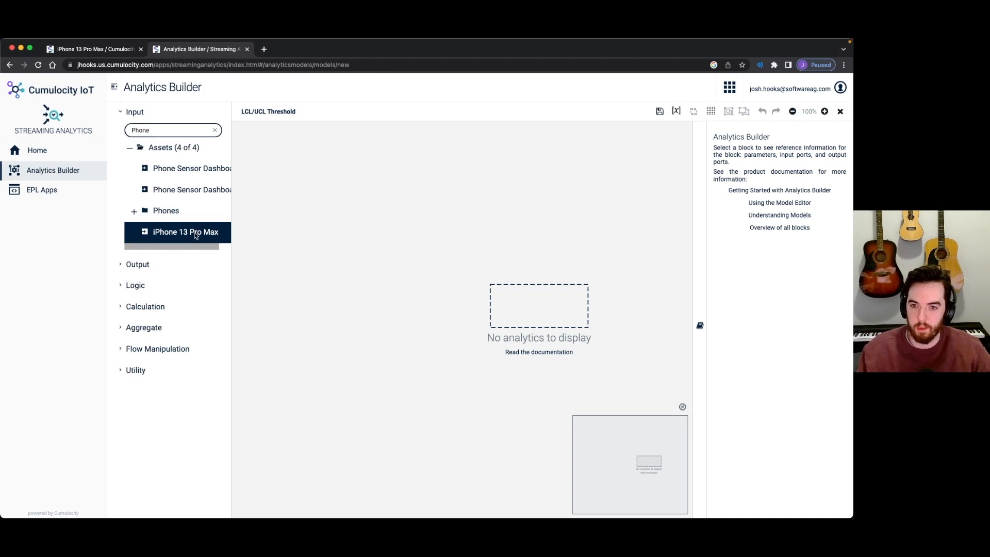
pyautogui.moveTo(194, 230); pyautogui.dragTo(316, 266)
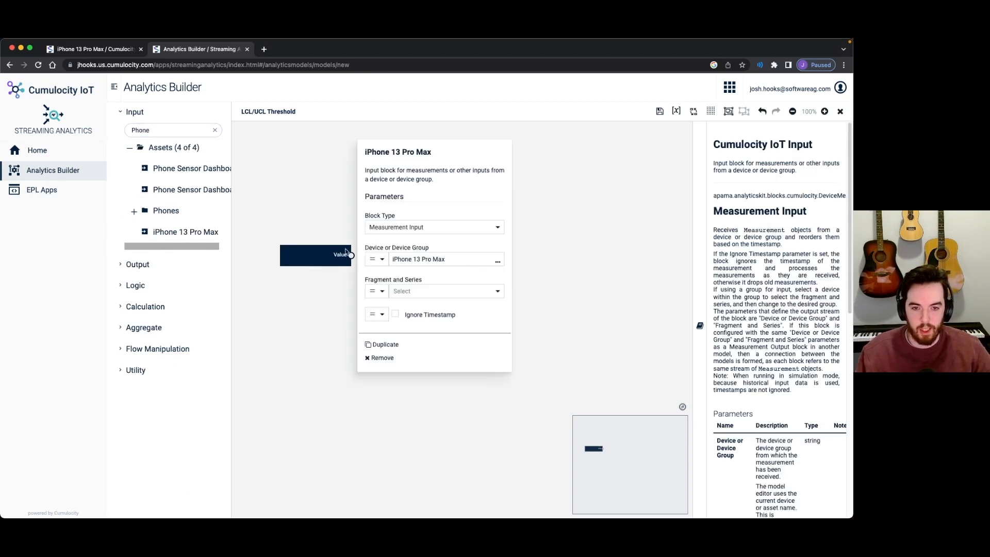
pyautogui.click(422, 291)
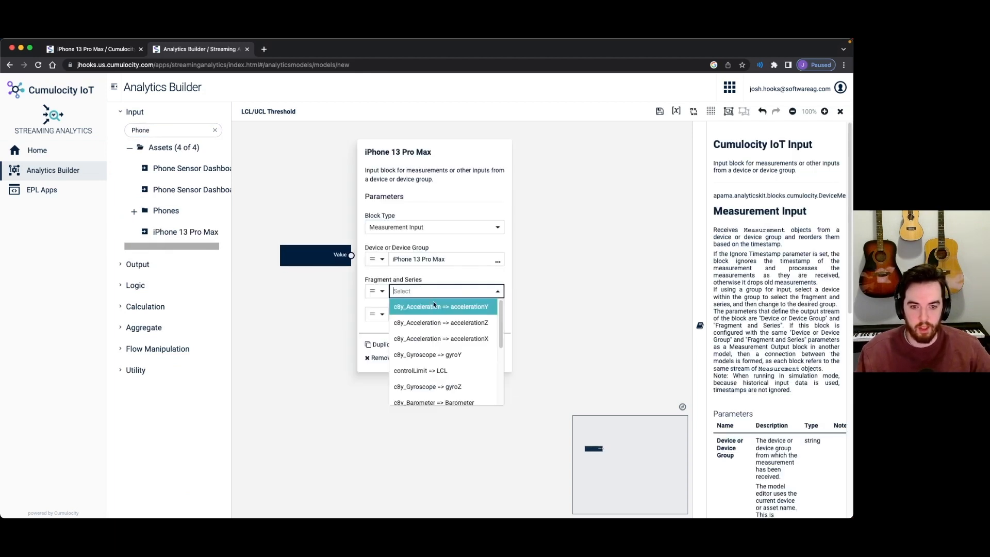
pyautogui.click(447, 336)
pyautogui.click(304, 293)
# Step: Duplicate the acceleration input block, place the copy below it and set its fragment and series to controlLimit => LCL
pyautogui.click(318, 260)
pyautogui.press('super+c')
pyautogui.press('super+v')
pyautogui.moveTo(318, 260); pyautogui.dragTo(314, 291)
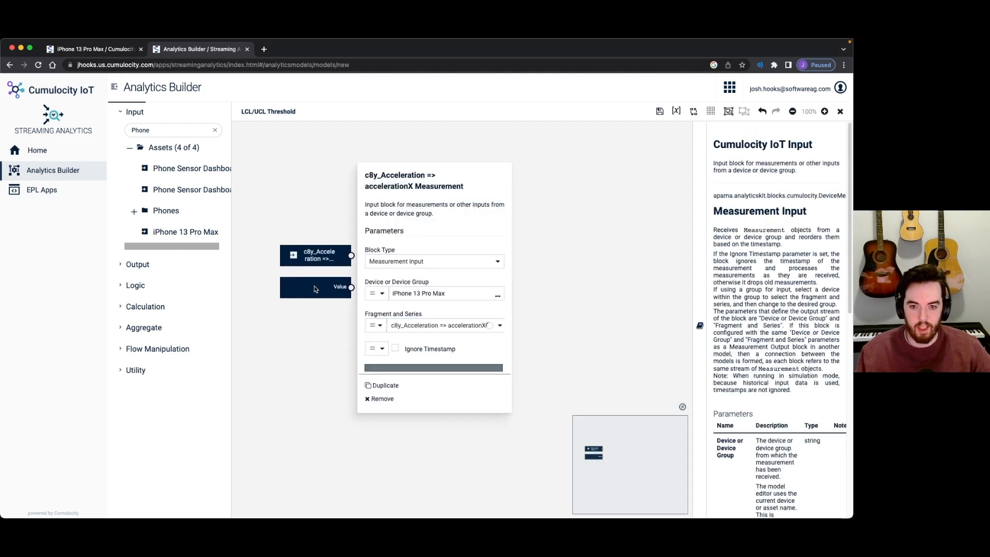
pyautogui.click(457, 329)
pyautogui.scroll(-1, 453, 393)
pyautogui.click(452, 362)
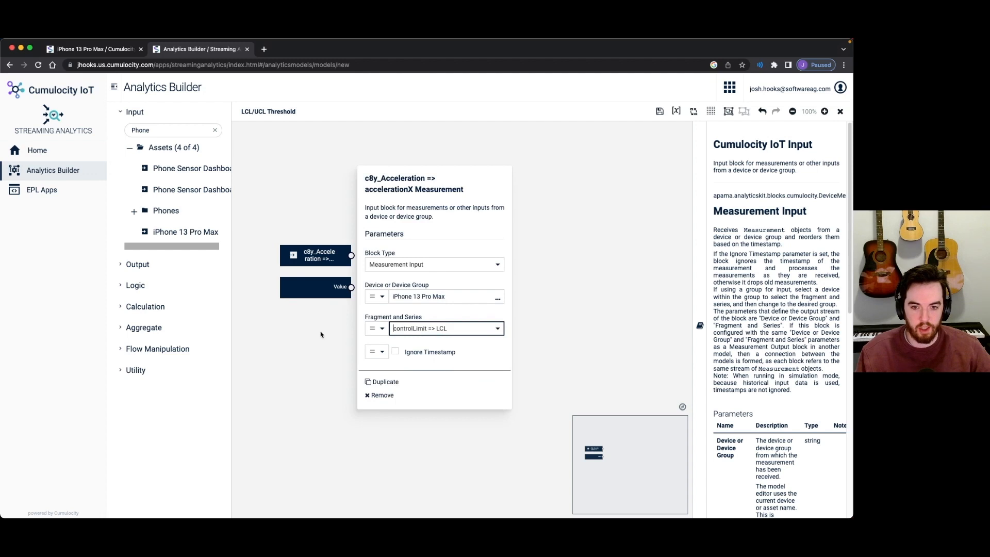
pyautogui.click(309, 329)
# Step: Duplicate the LCL input block, place the copy below it and set its fragment and series to controlLimit => UCL
pyautogui.click(318, 292)
pyautogui.press('super+c')
pyautogui.press('super+v')
pyautogui.moveTo(318, 292); pyautogui.dragTo(317, 324)
pyautogui.doubleClick(316, 324)
pyautogui.click(455, 361)
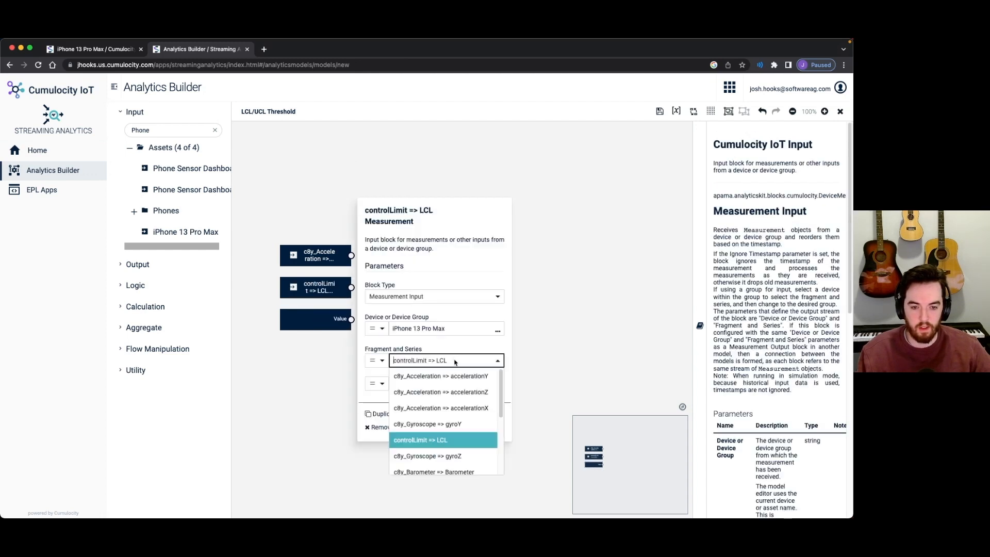
pyautogui.scroll(-3, 456, 446)
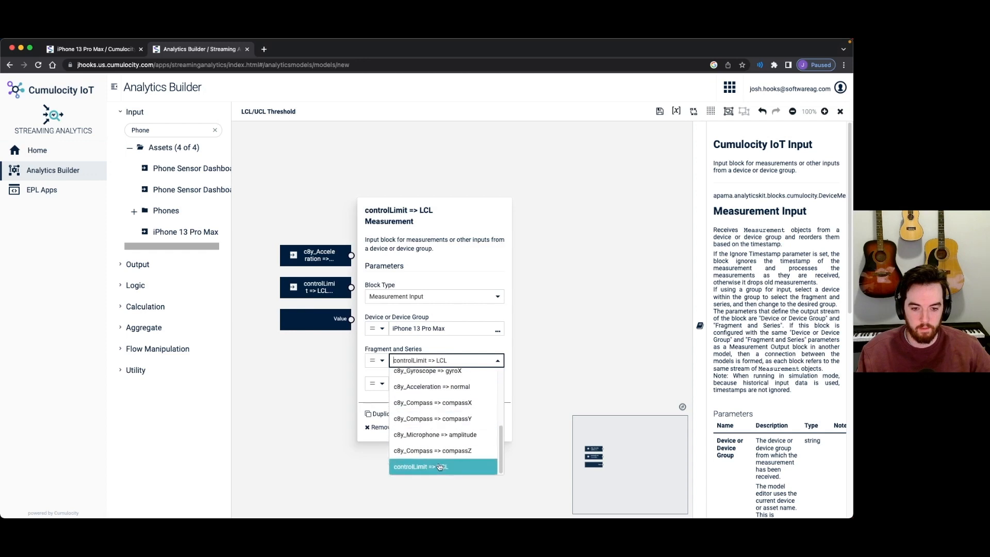
pyautogui.click(440, 467)
pyautogui.click(311, 357)
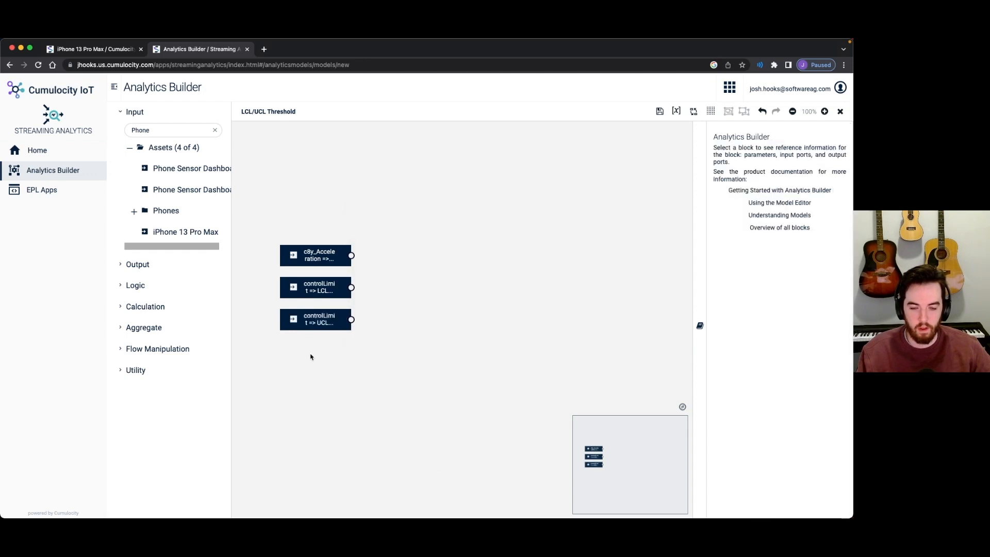
pyautogui.click(323, 261)
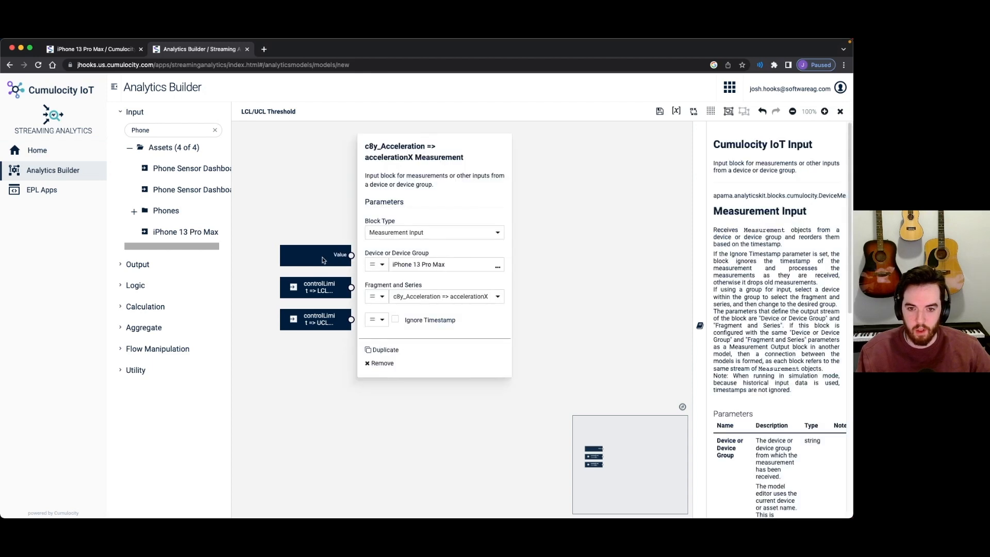
# Step: Add two Expression blocks, one above the other, beside the three input blocks
pyautogui.click(341, 219)
pyautogui.click(128, 112)
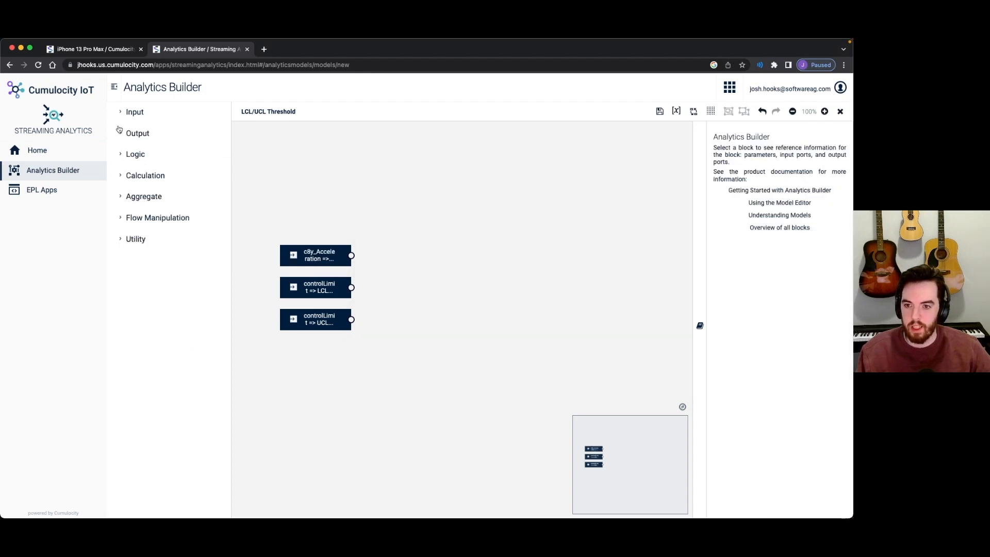
pyautogui.click(124, 177)
pyautogui.moveTo(155, 281); pyautogui.dragTo(447, 361)
pyautogui.press('super+c')
pyautogui.press('super+v')
pyautogui.click(447, 253)
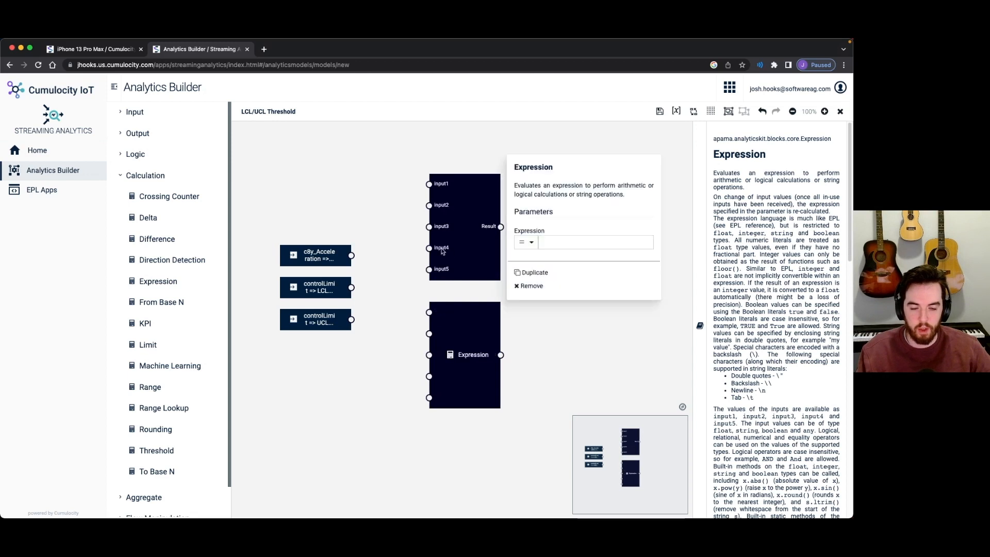
# Step: Connect acceleration to input1 of both Expression blocks, UCL to input2 of the upper one and LCL to input2 of the lower one
pyautogui.moveTo(351, 256); pyautogui.dragTo(427, 184)
pyautogui.moveTo(351, 256); pyautogui.dragTo(406, 315)
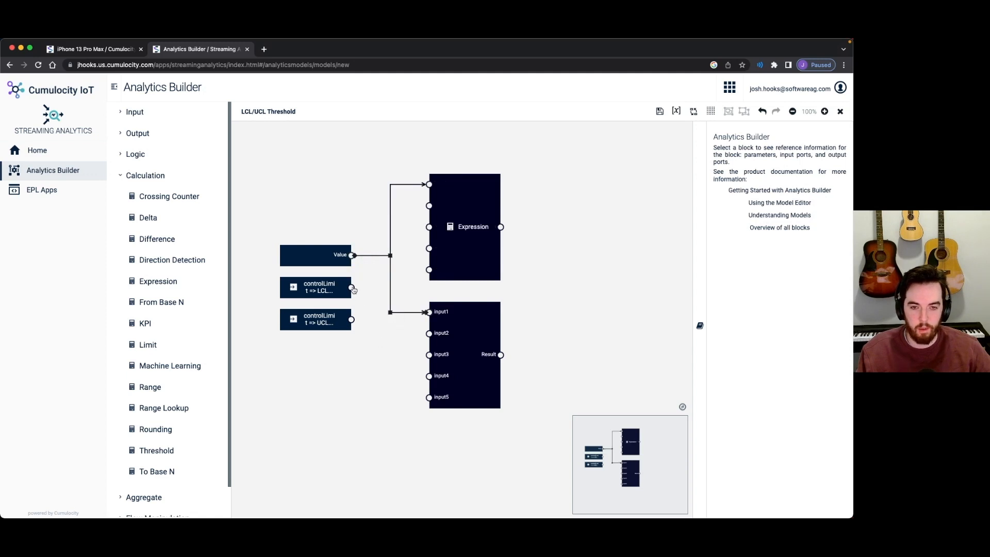
pyautogui.moveTo(351, 291); pyautogui.dragTo(430, 206)
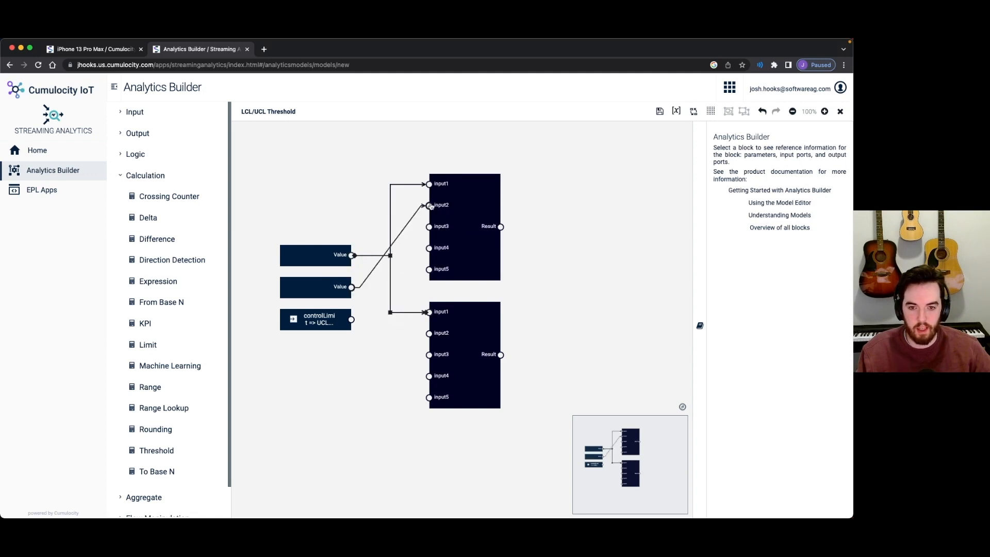
pyautogui.moveTo(425, 229); pyautogui.dragTo(428, 333)
pyautogui.moveTo(353, 322); pyautogui.dragTo(422, 208)
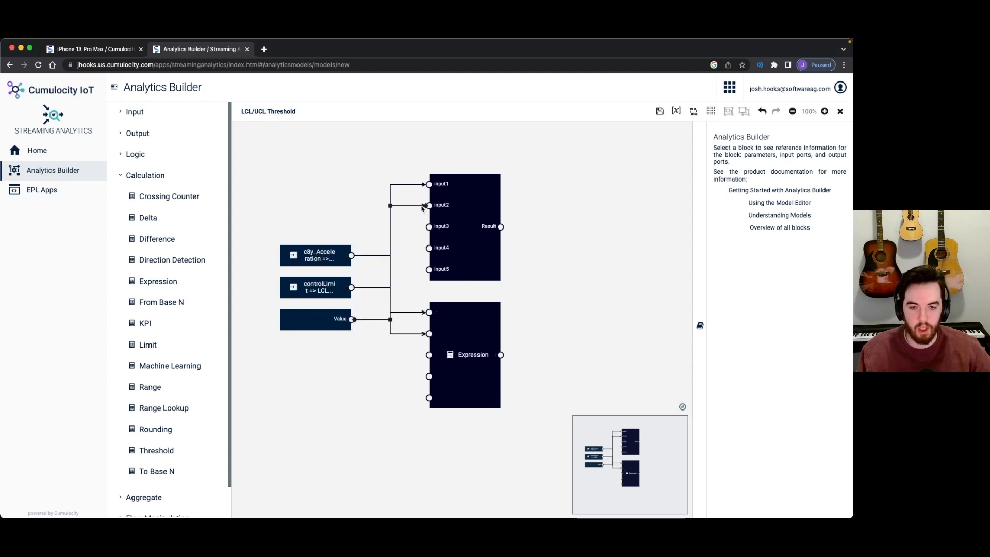
# Step: Set the upper block's expression to input1 > input2 and the lower block's to input1 < input2
pyautogui.click(483, 202)
pyautogui.click(577, 243)
pyautogui.write('input1')
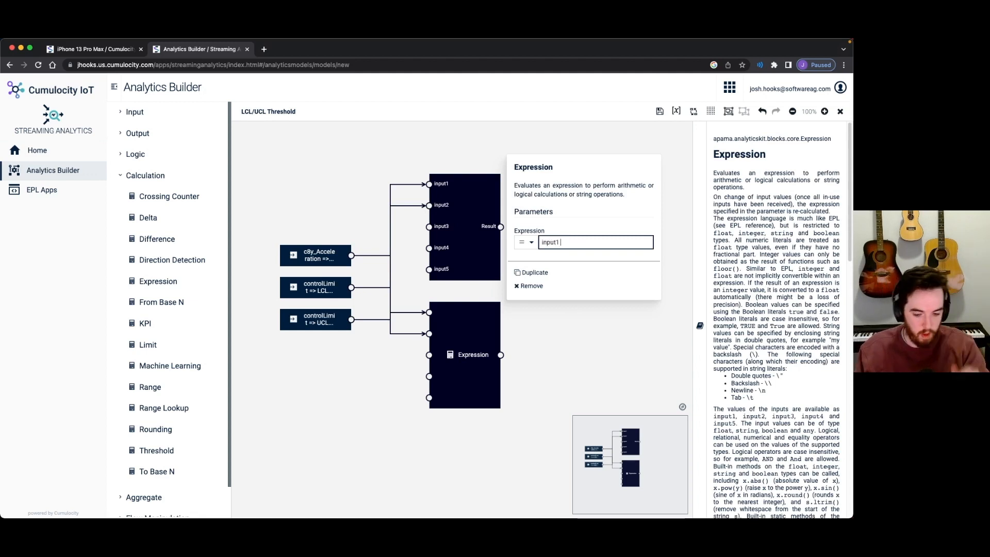
pyautogui.write(' > input2')
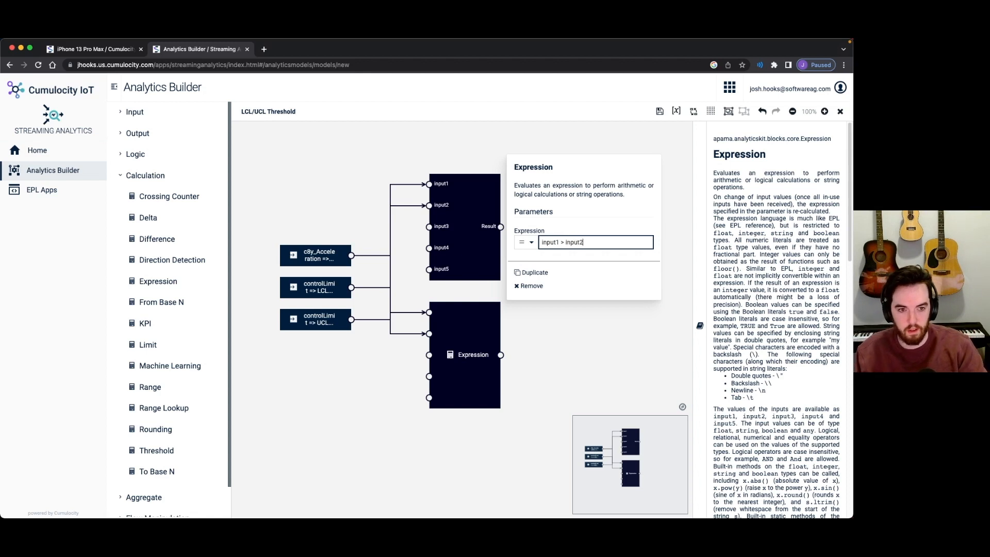
pyautogui.click(449, 344)
pyautogui.click(552, 369)
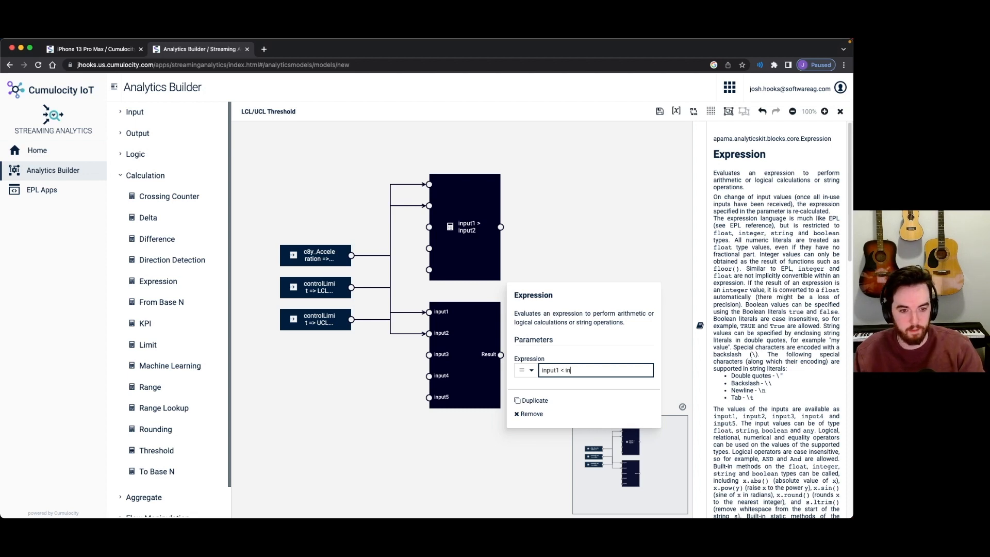
pyautogui.click(571, 214)
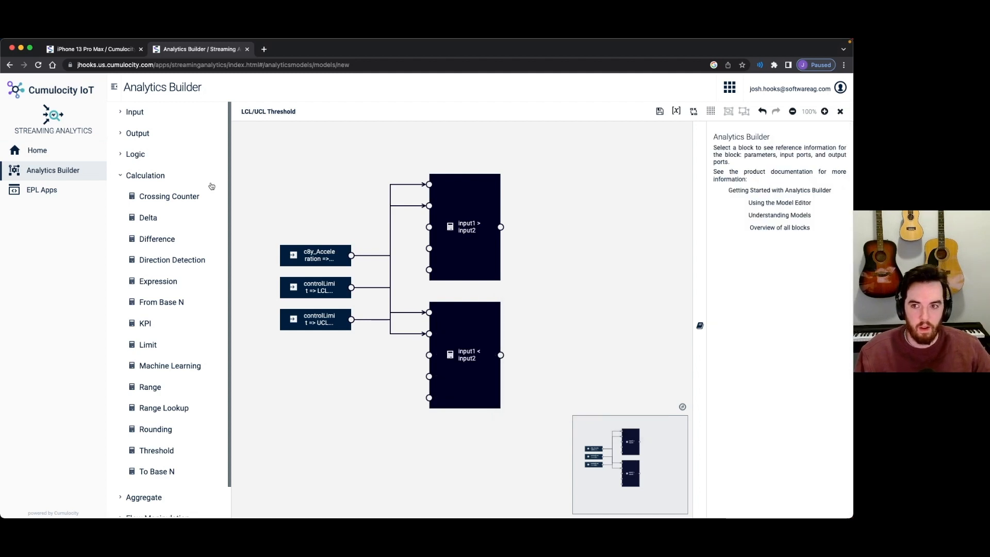
# Step: Add an iPhone 13 Pro Max output block beside the upper expression and set its block type to Alarm Output
pyautogui.click(119, 175)
pyautogui.click(121, 133)
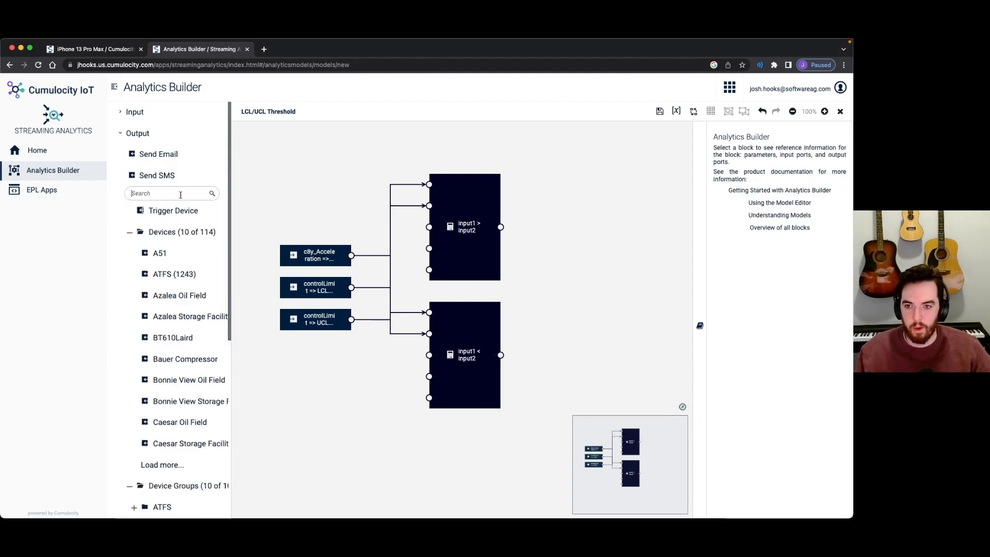
pyautogui.write('Phone')
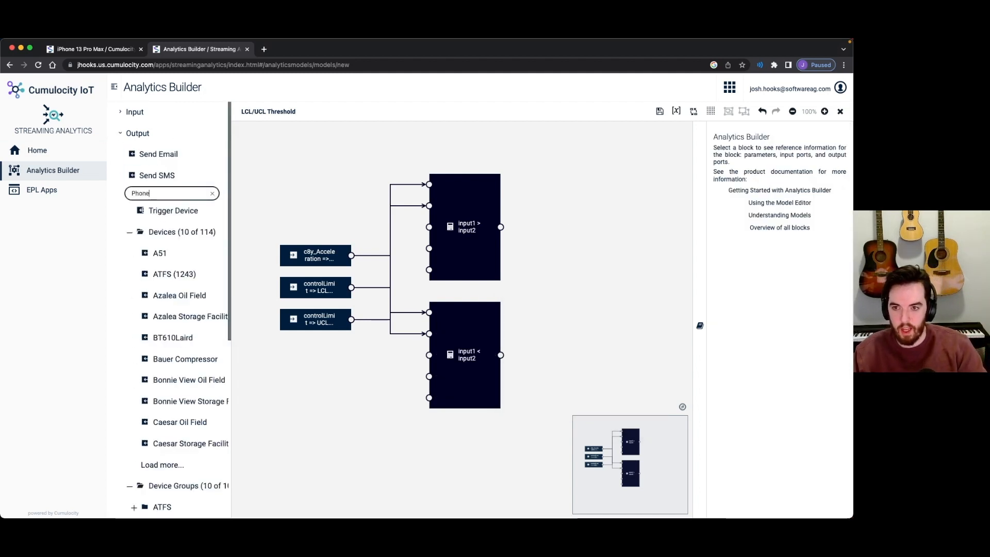
pyautogui.moveTo(171, 297); pyautogui.dragTo(614, 226)
pyautogui.click(509, 215)
pyautogui.click(481, 226)
# Step: Set both the alarm type and the message of the alarm output block to UCL_Threshold
pyautogui.click(476, 273)
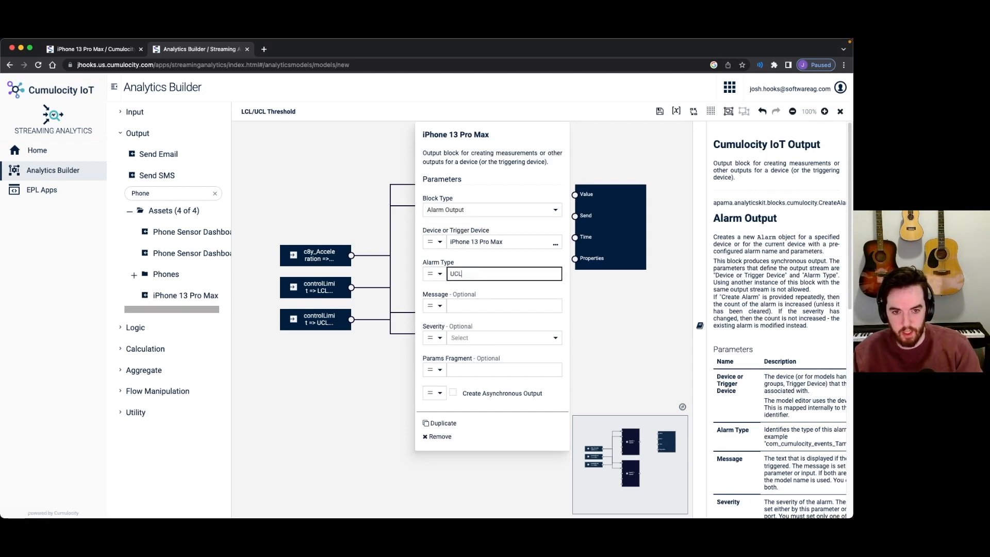
pyautogui.write('UCL_Threshold')
pyautogui.doubleClick(463, 274)
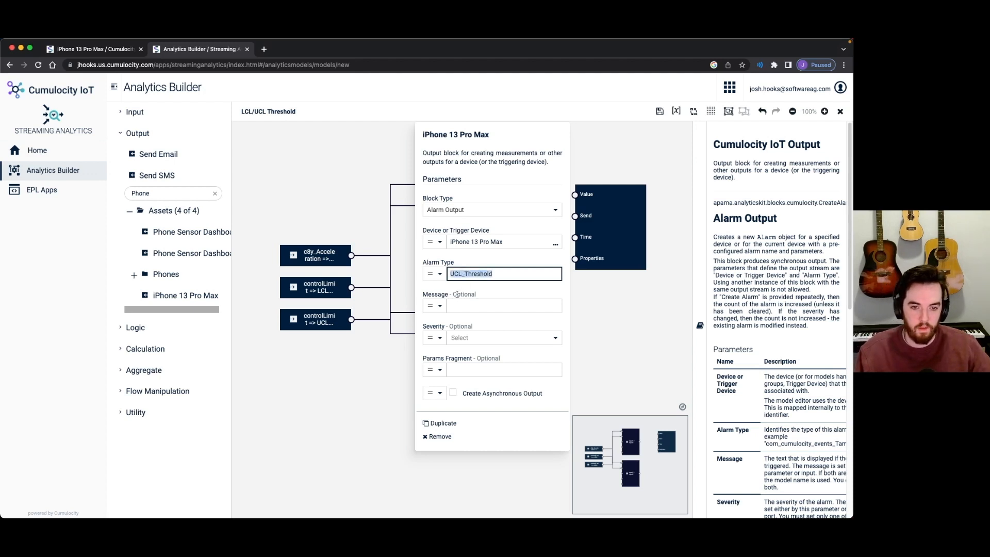
pyautogui.press('super+c')
pyautogui.click(456, 294)
pyautogui.press('super+v')
# Step: Duplicate the UCL_Threshold alarm block and place the copy directly below the original
pyautogui.click(603, 289)
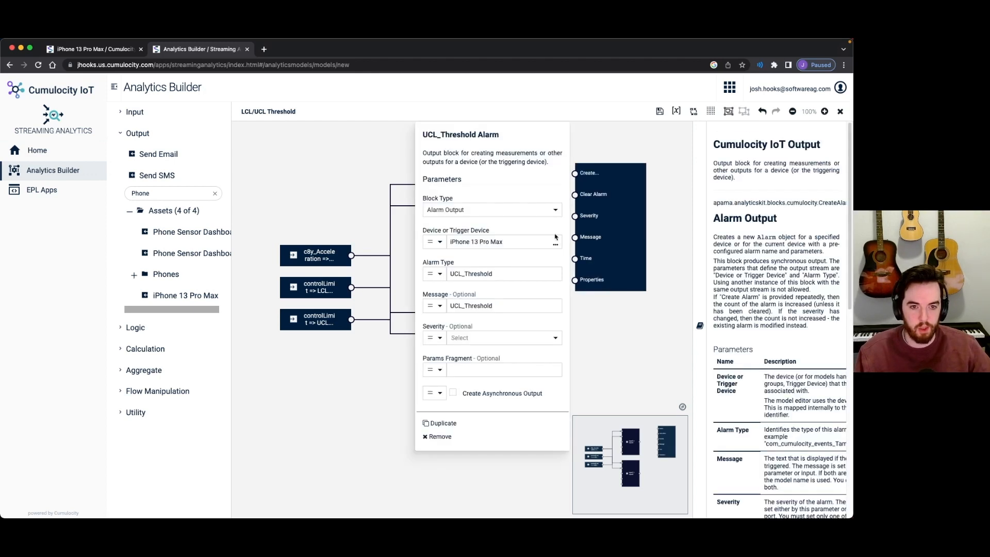
pyautogui.press('super+c')
pyautogui.press('super+v')
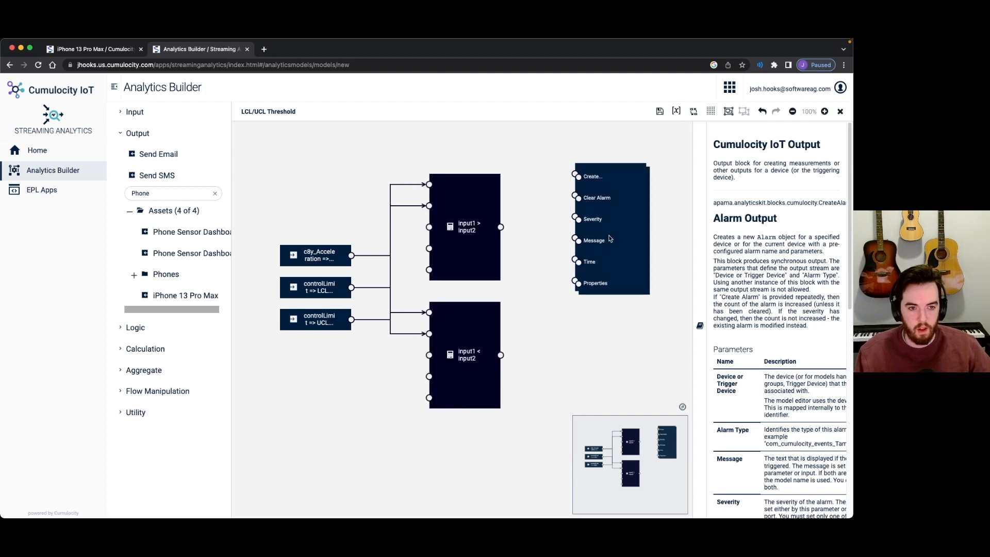
pyautogui.moveTo(610, 237); pyautogui.dragTo(609, 374)
# Step: Change the alarm type and message of the lower alarm block to LCL_Threshold
pyautogui.click(610, 374)
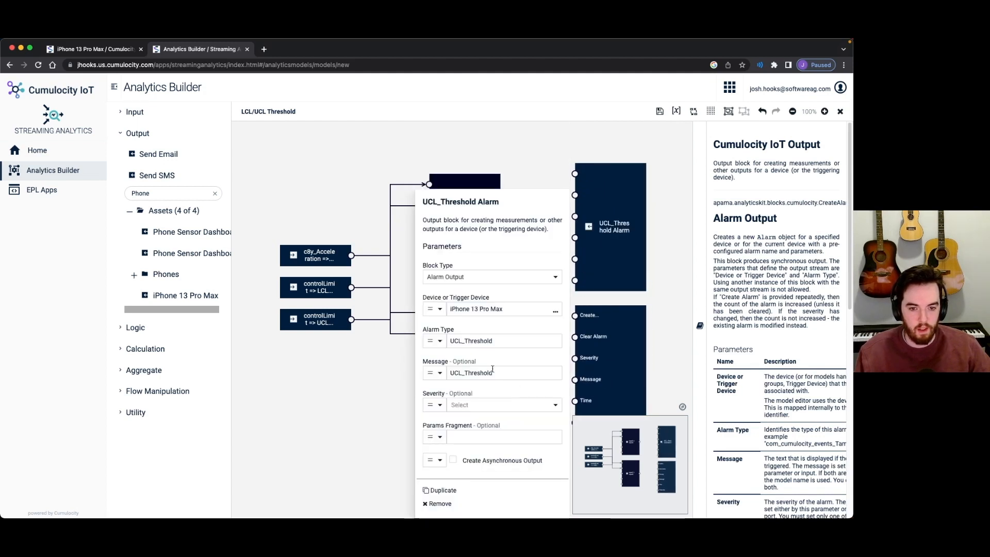
pyautogui.click(457, 340)
pyautogui.click(458, 341)
pyautogui.press('BackSpace')
pyautogui.write('L')
pyautogui.click(452, 373)
pyautogui.press('BackSpace')
pyautogui.write('L')
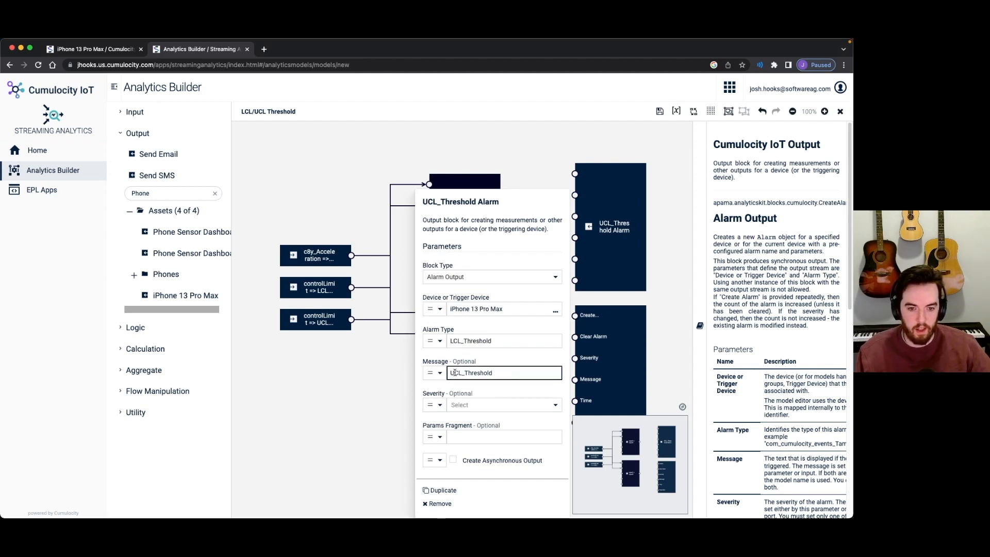
# Step: Set the severity of both the LCL_Threshold and UCL_Threshold alarm blocks to Major
pyautogui.click(483, 405)
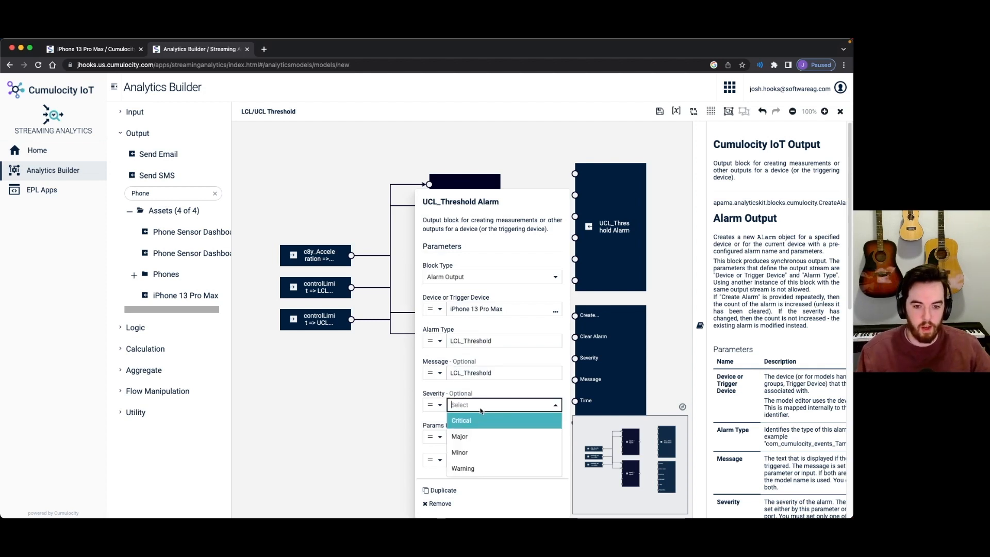
pyautogui.click(472, 437)
pyautogui.click(630, 237)
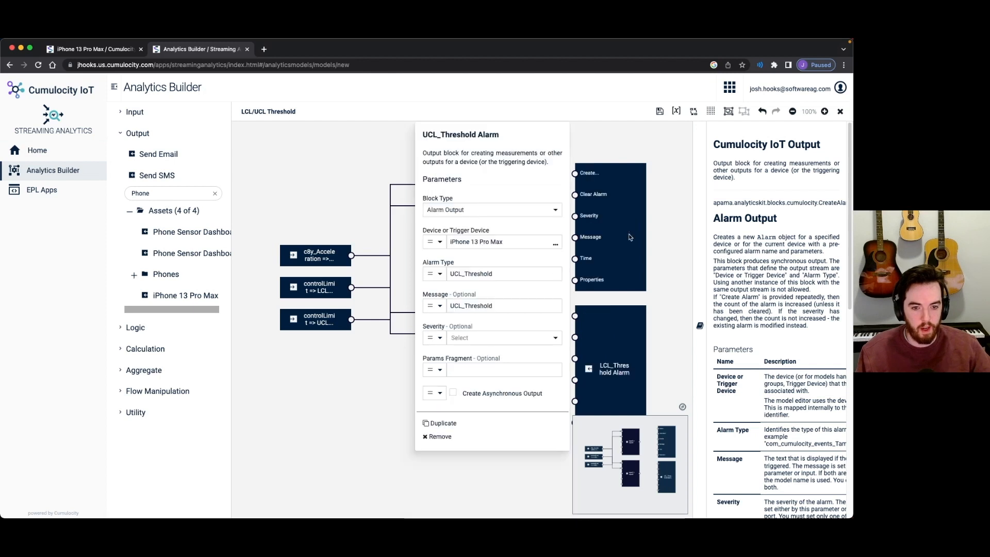
pyautogui.click(498, 340)
pyautogui.click(467, 368)
pyautogui.click(349, 388)
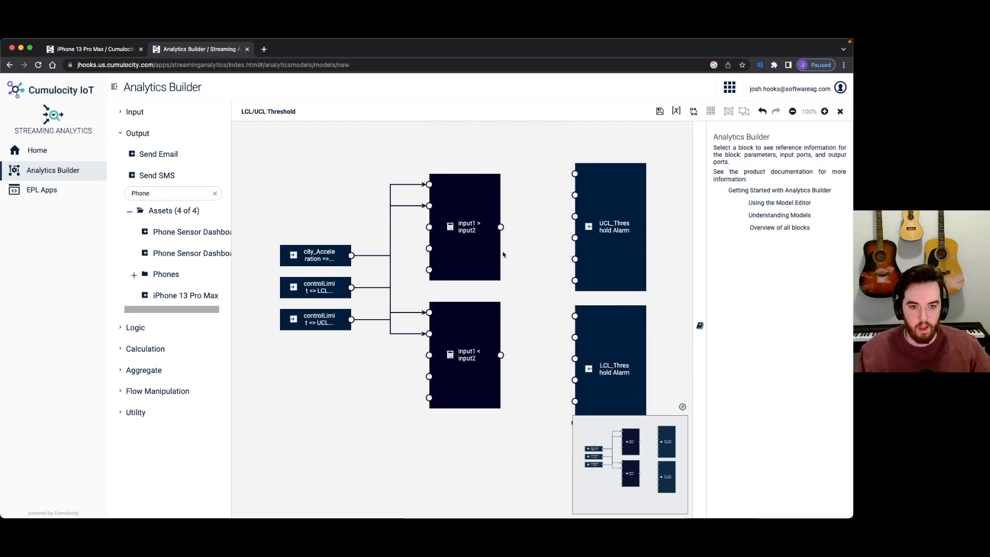
# Step: Connect each expression's result to the create-alarm input of the alarm block beside it, and save and close the model
pyautogui.moveTo(500, 230); pyautogui.dragTo(575, 174)
pyautogui.moveTo(500, 360); pyautogui.dragTo(575, 316)
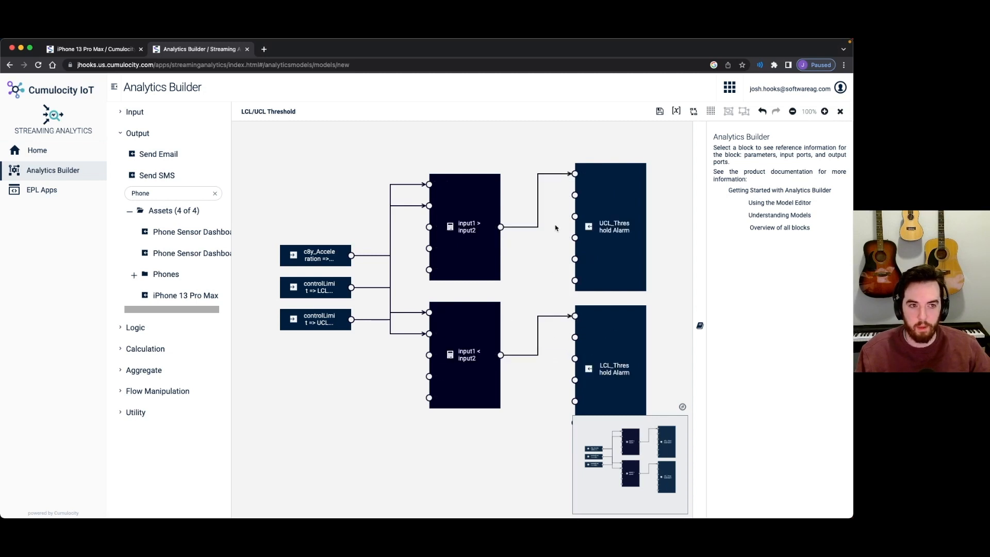
pyautogui.click(661, 112)
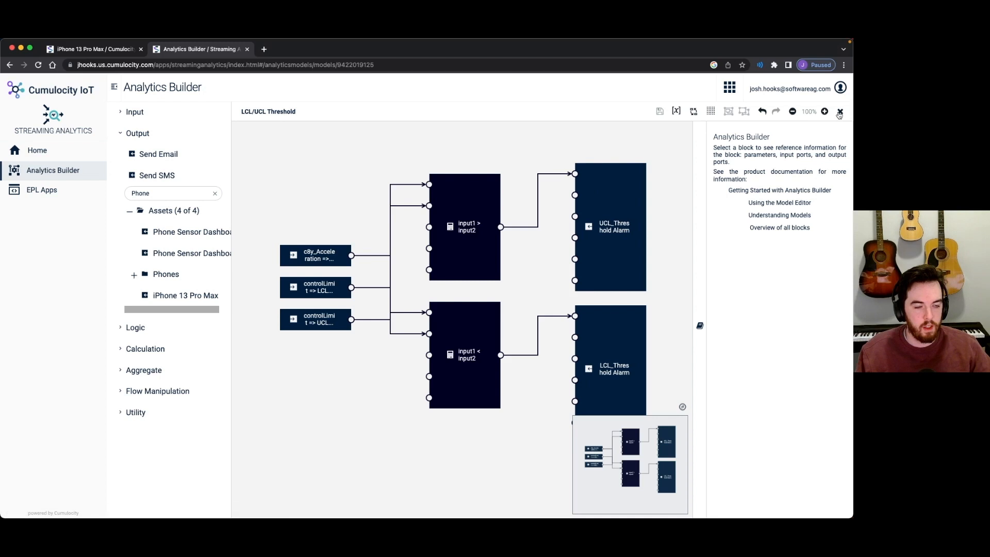
pyautogui.click(840, 112)
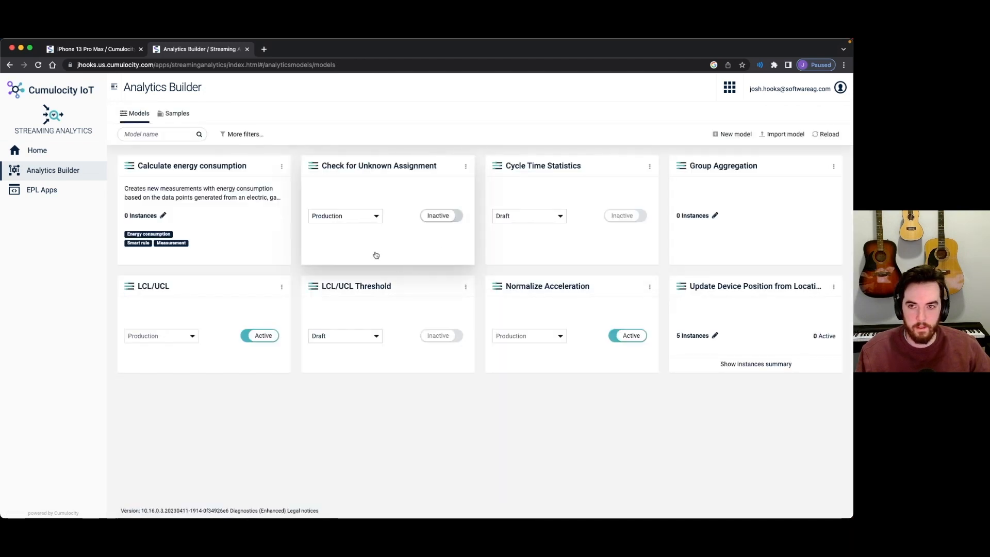
# Step: Set the LCL/UCL Threshold model to Production mode and activate it
pyautogui.click(351, 336)
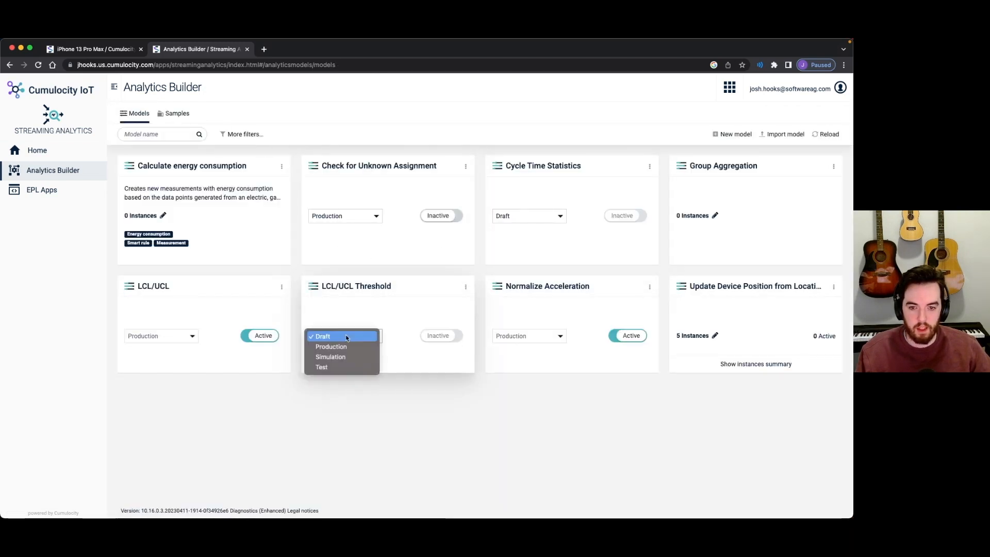
pyautogui.click(347, 348)
pyautogui.click(441, 336)
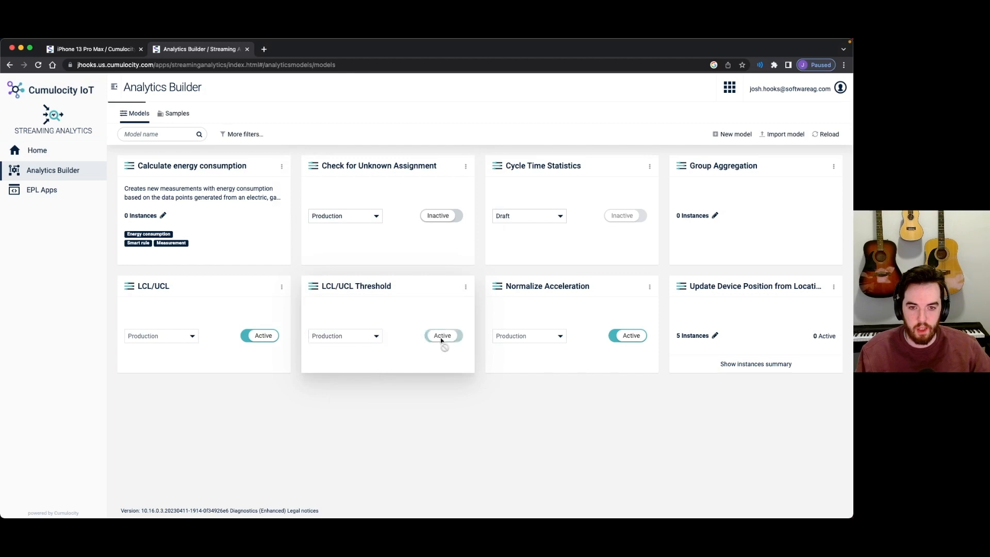
# Step: Switch to the iPhone 13 Pro Max dashboard in Cockpit and clear the UCL_Threshold alarm in the alarm list
pyautogui.click(113, 50)
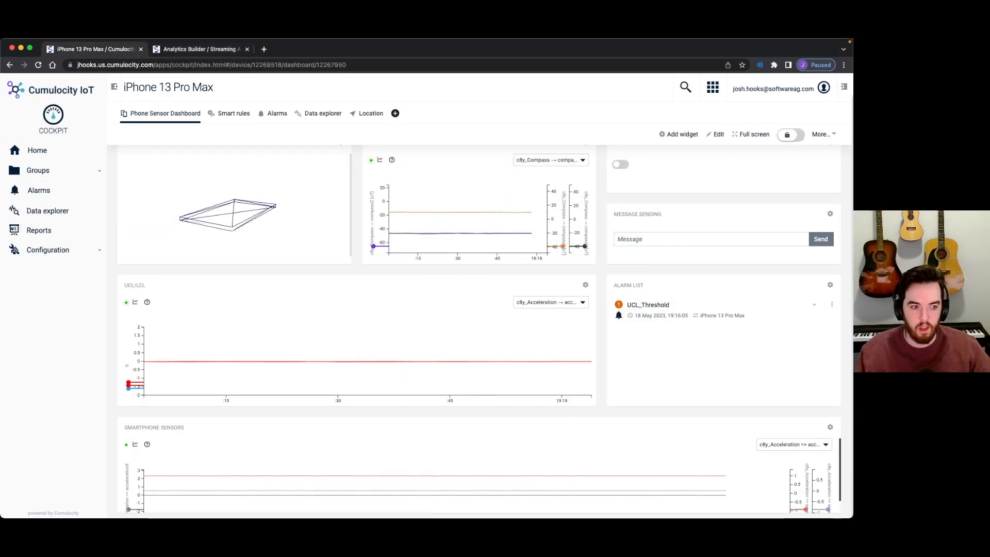
pyautogui.click(831, 308)
pyautogui.click(813, 340)
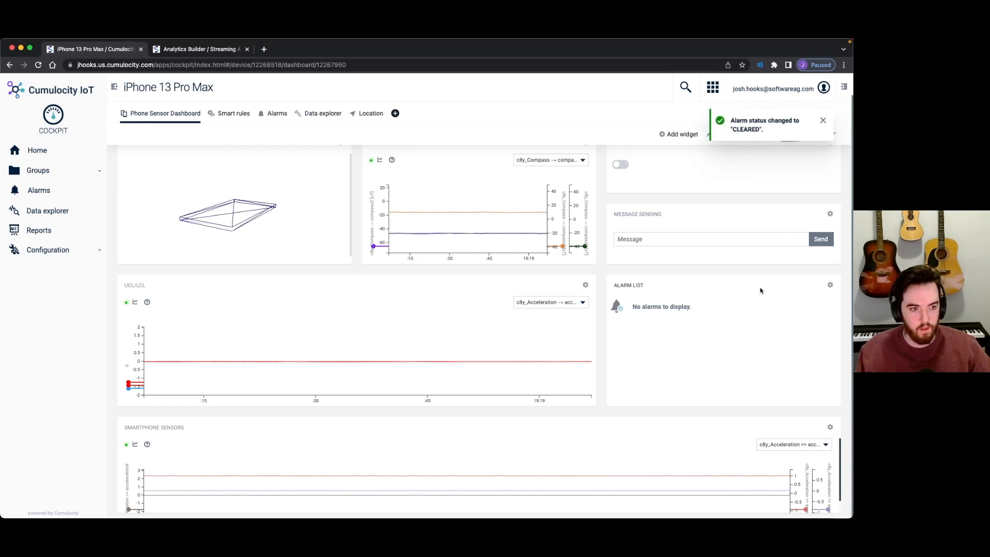
# Step: Add LCL_Threshold as a second alarm type in the Alarm list widget's configuration and save the widget
pyautogui.click(830, 285)
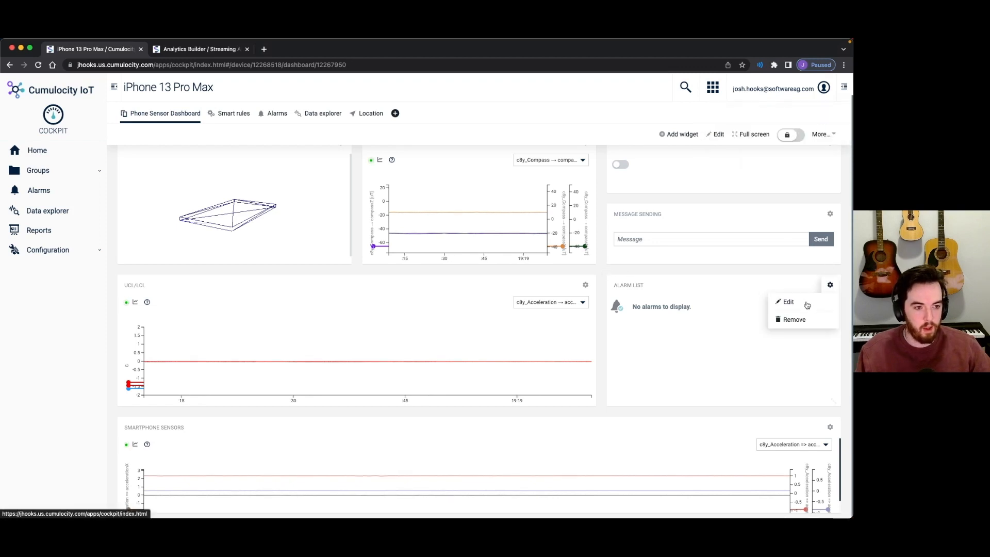
pyautogui.click(788, 302)
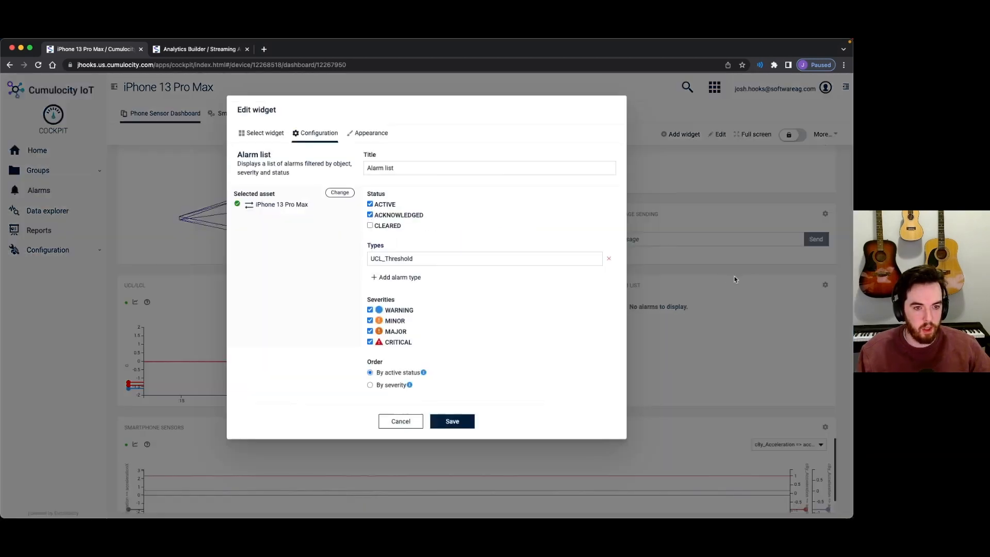
pyautogui.click(411, 279)
pyautogui.click(400, 277)
pyautogui.moveTo(431, 260); pyautogui.dragTo(354, 259)
pyautogui.click(393, 276)
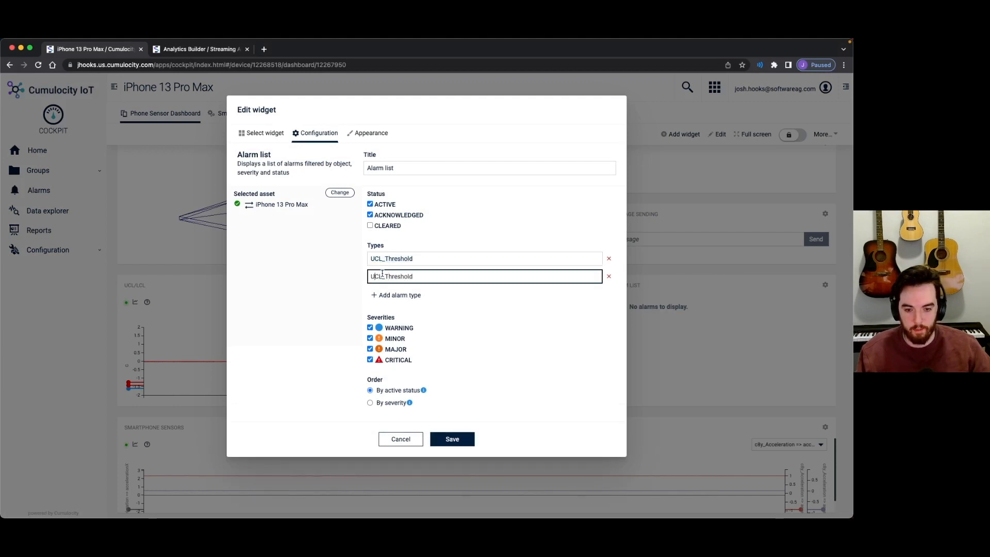
pyautogui.press('BackSpace')
pyautogui.write('L')
pyautogui.click(454, 442)
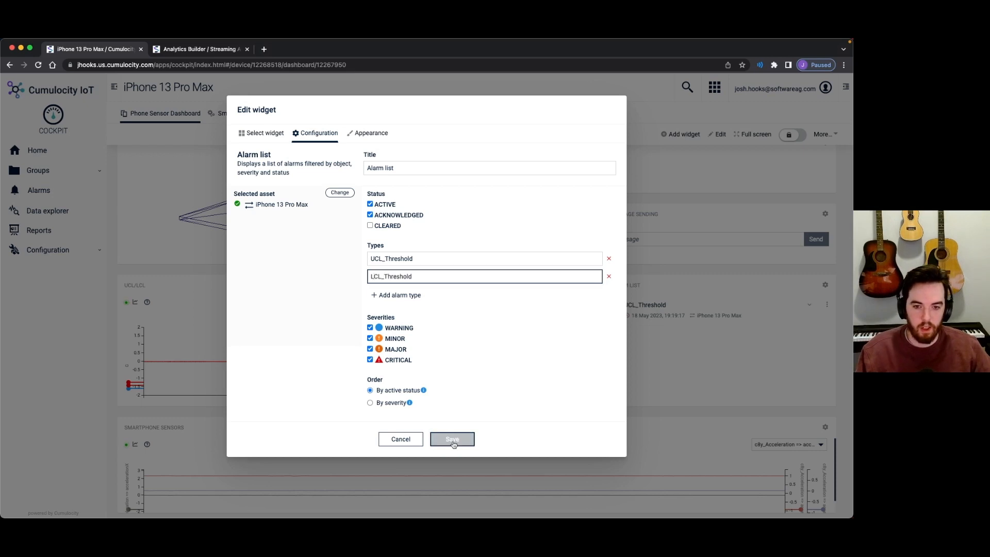
# Step: Clear the active alarm in the dashboard's alarm list
pyautogui.click(832, 307)
pyautogui.click(807, 344)
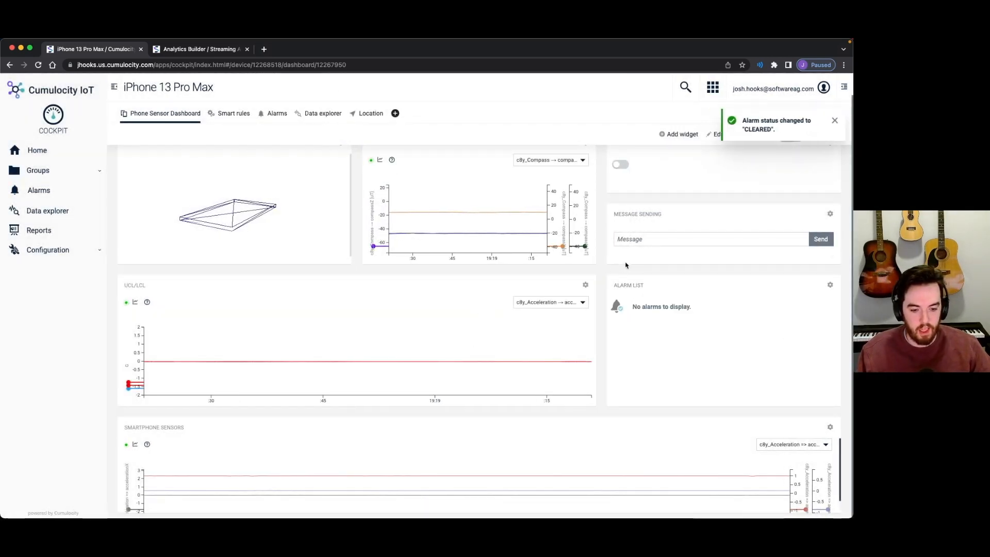